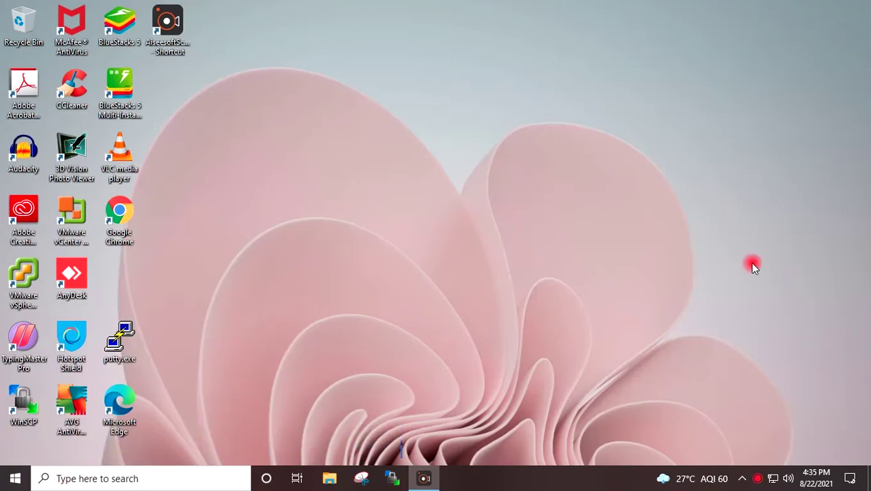
Step: Open Chrome and load the google.com homepage
{"action": "left_click", "coordinate": [127, 226]}
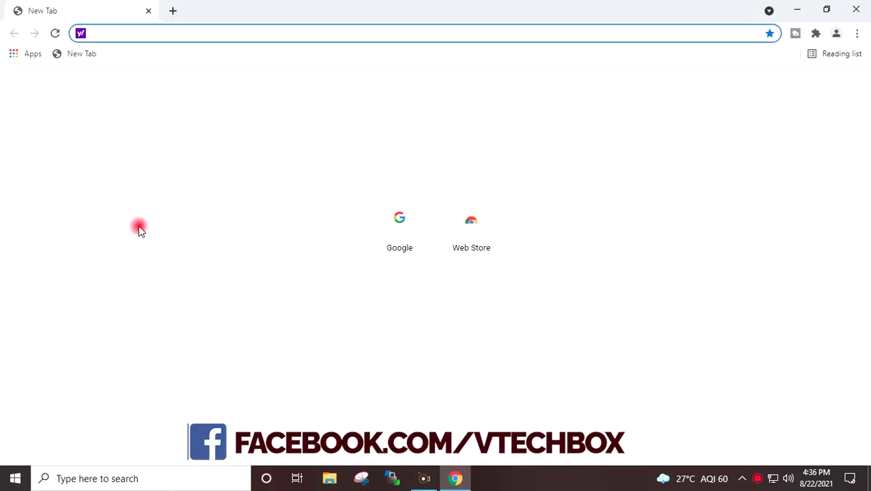
{"action": "type", "text": "g"}
{"action": "key", "text": "Right"}
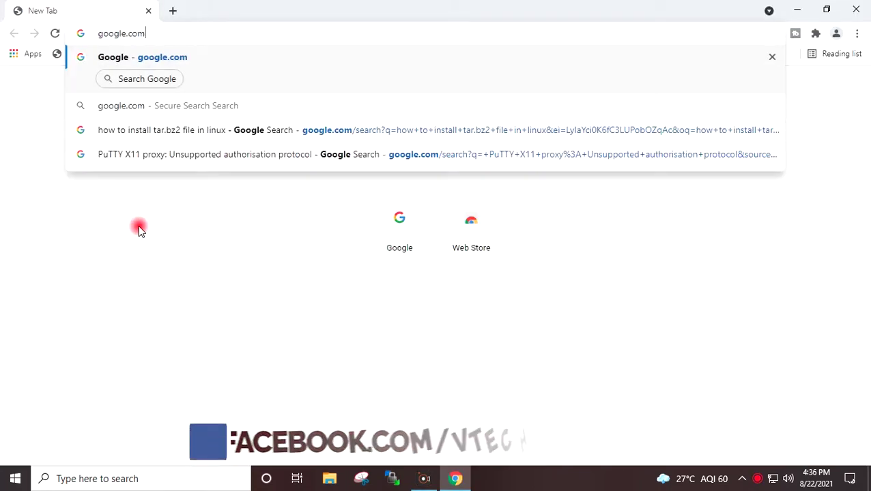
{"action": "key", "text": "Return"}
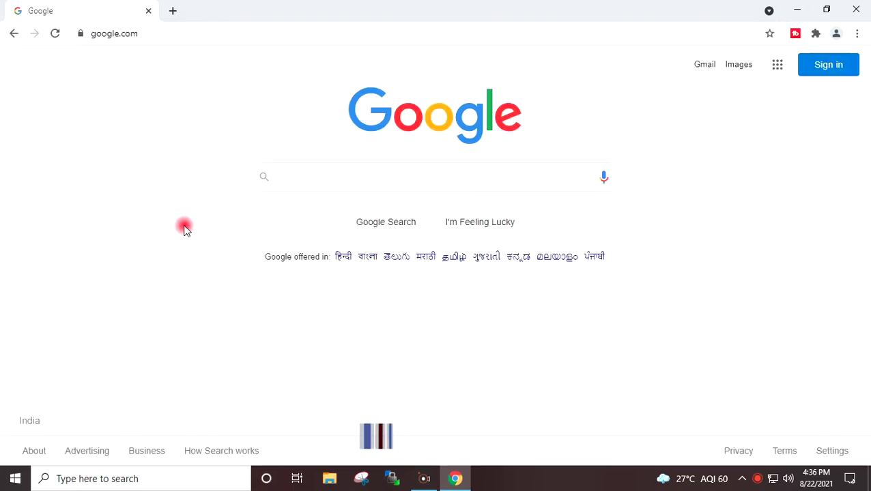
Step: Search Google for 'vmware vcenter converter standalone'
{"action": "type", "text": "vm"}
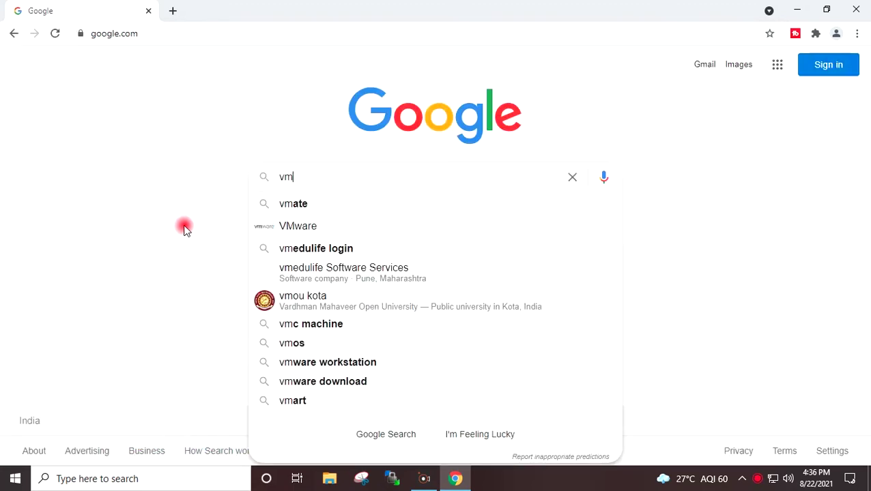
{"action": "type", "text": "ware vcenter"}
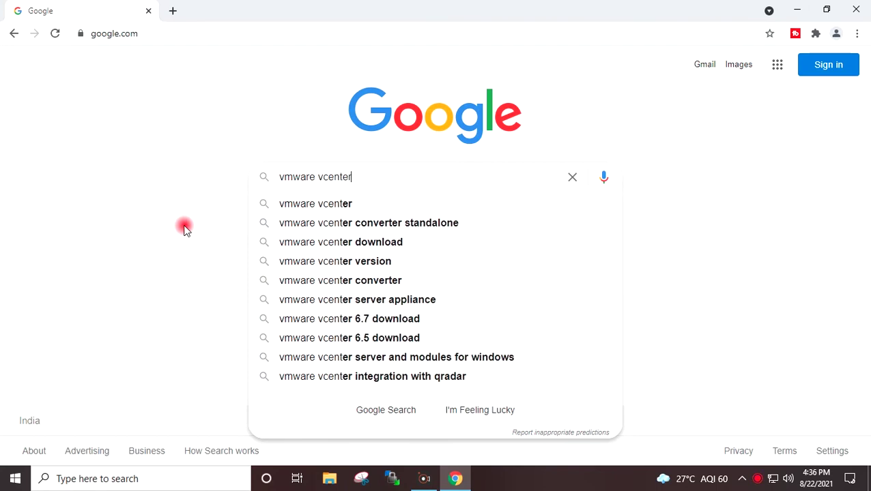
{"action": "key", "text": "Down"}
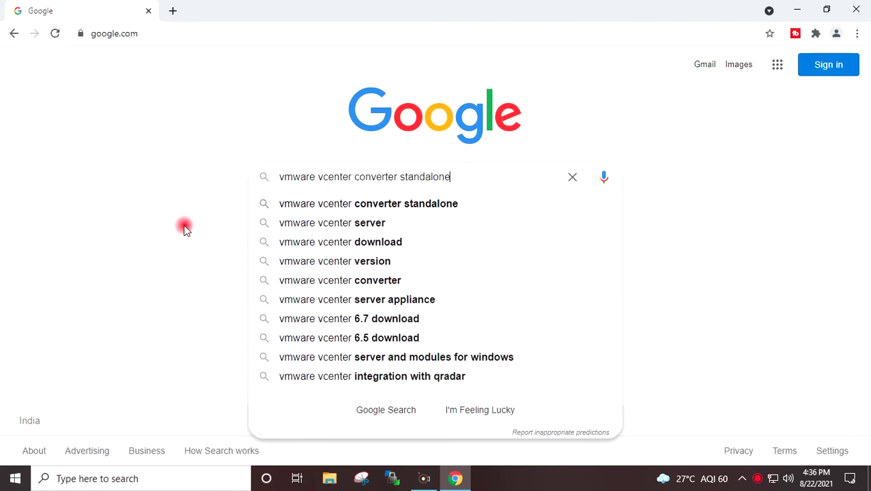
{"action": "key", "text": "Return"}
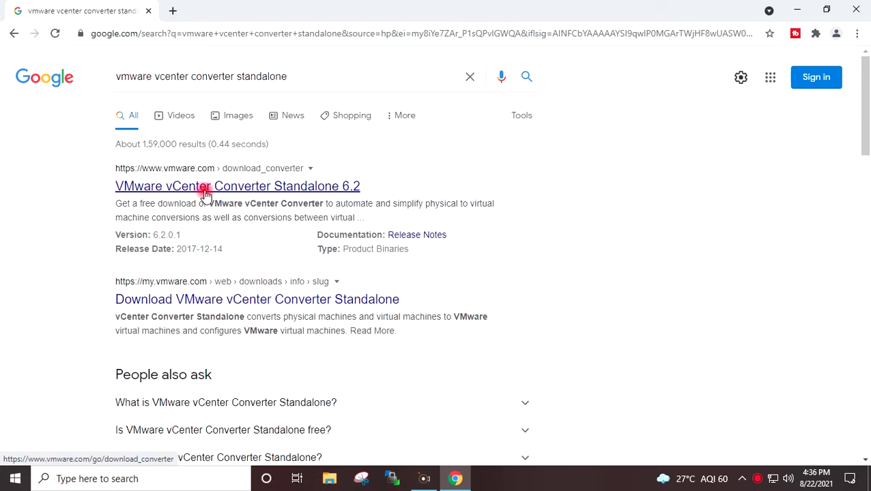
Step: Open the Converter download result in a new tab and request the 6.2.0.1 download
{"action": "middle_click", "coordinate": [261, 301]}
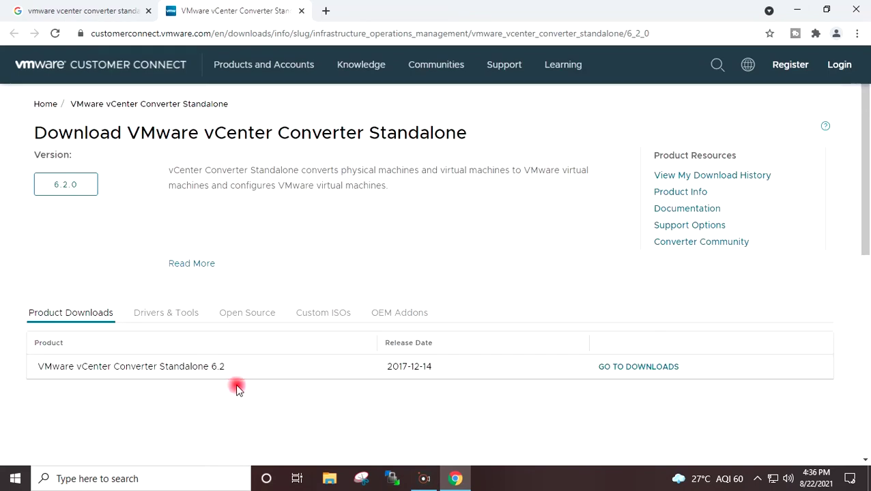
{"action": "left_click", "coordinate": [640, 367]}
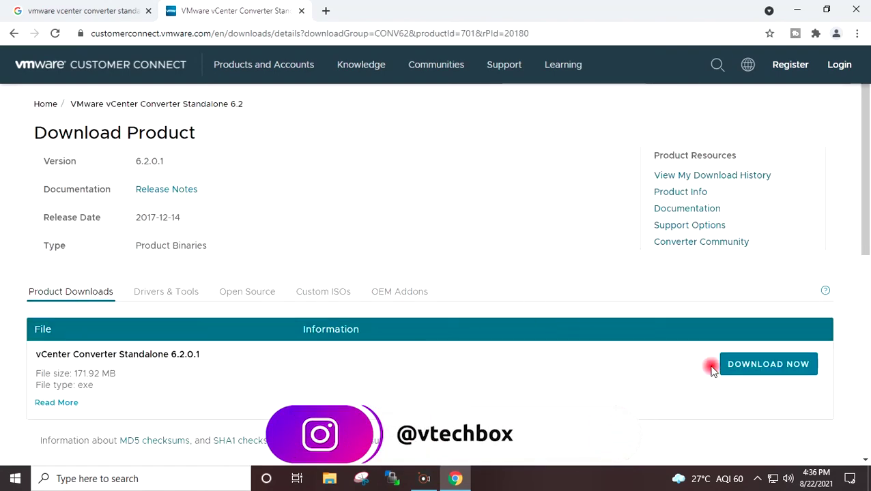
{"action": "left_click", "coordinate": [760, 366]}
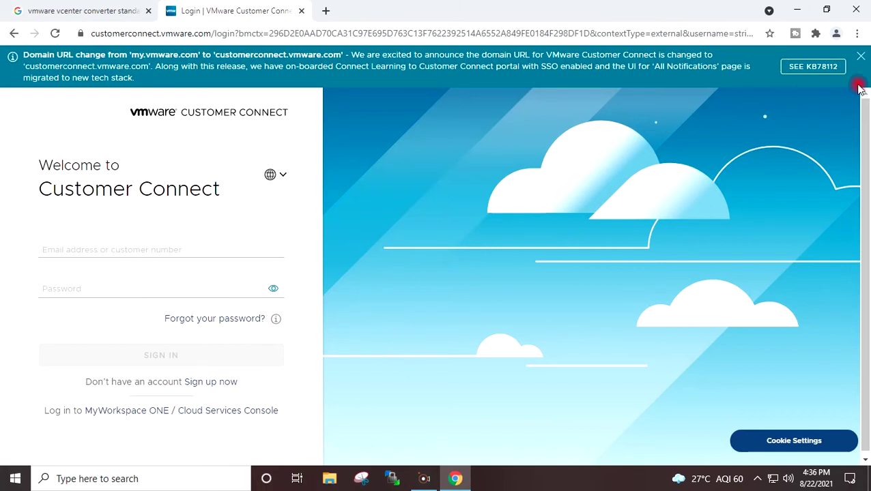
Step: Dismiss the domain-change banner, minimize Chrome, and select the vCenter Converter desktop shortcut
{"action": "left_click", "coordinate": [861, 57]}
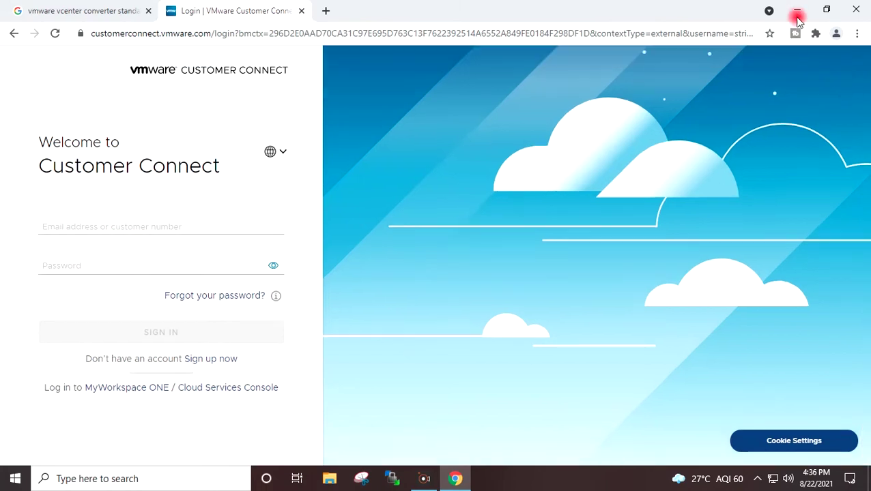
{"action": "left_click", "coordinate": [796, 10]}
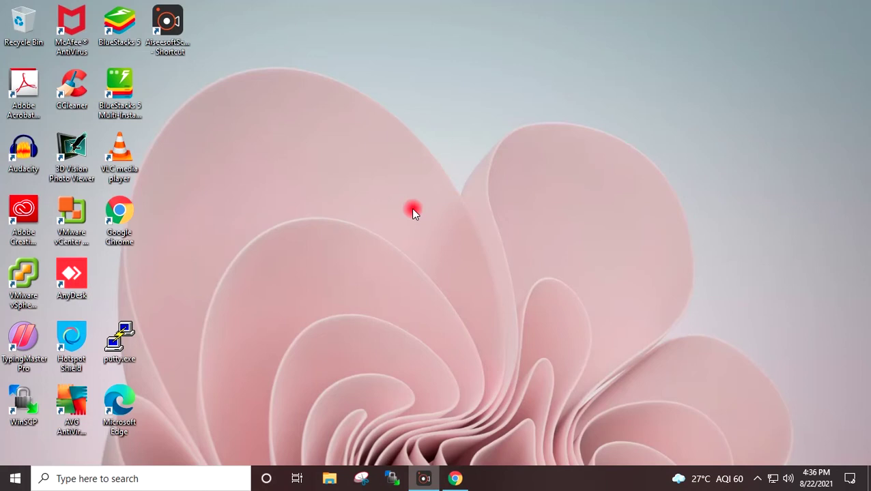
{"action": "left_click", "coordinate": [71, 225]}
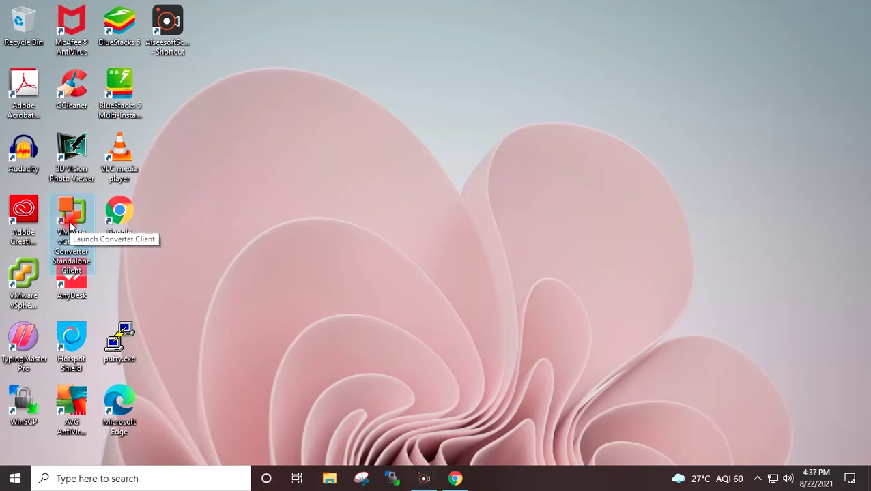
Step: Launch vCenter Converter Standalone from the desktop shortcut, nudge its window, then minimize it
{"action": "double_click", "coordinate": [75, 234]}
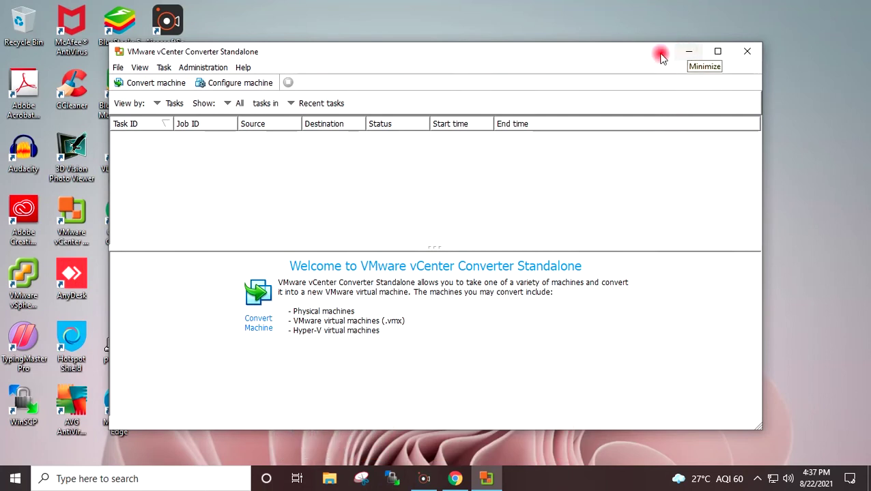
{"action": "left_click_drag", "start_coordinate": [441, 51], "coordinate": [471, 68]}
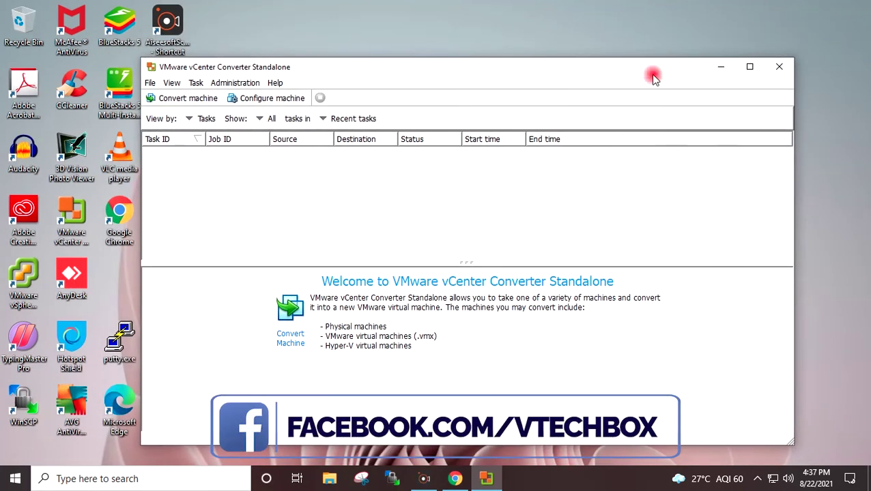
{"action": "left_click", "coordinate": [722, 67]}
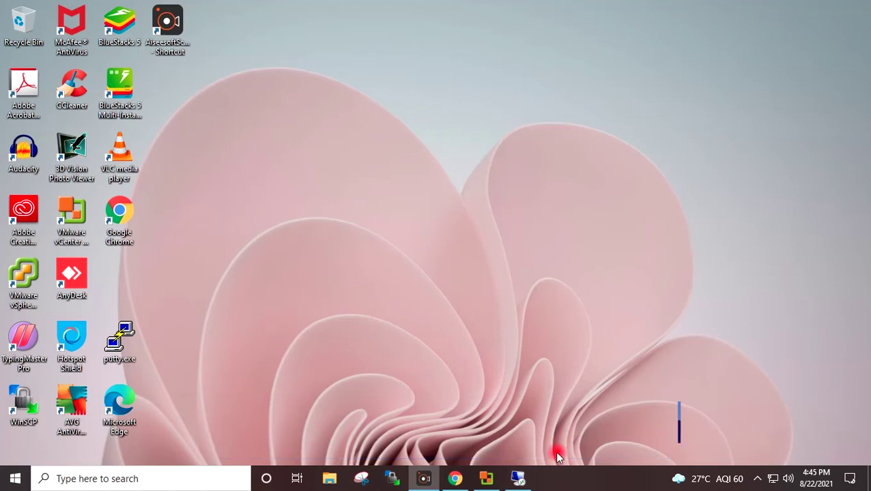
Step: In the 192.168.0.106 remote session, open Hyper-V Manager to review WIN10VM, then minimize it
{"action": "left_click", "coordinate": [521, 480]}
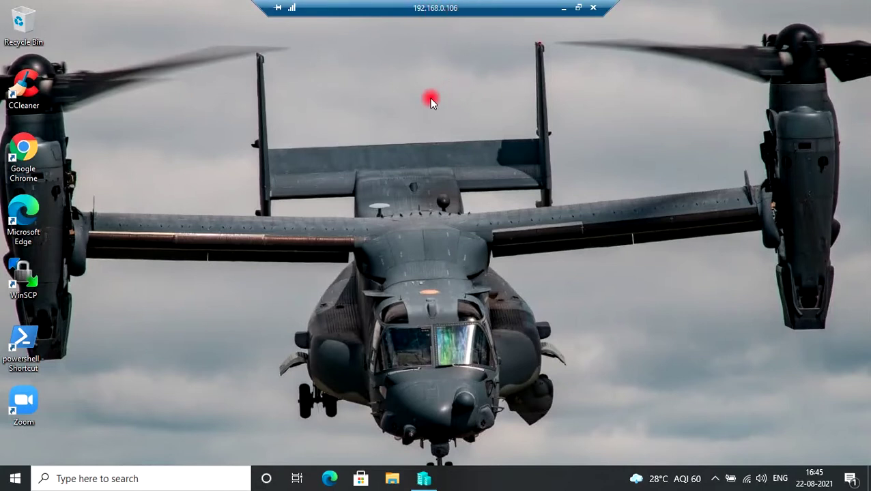
{"action": "left_click", "coordinate": [430, 481]}
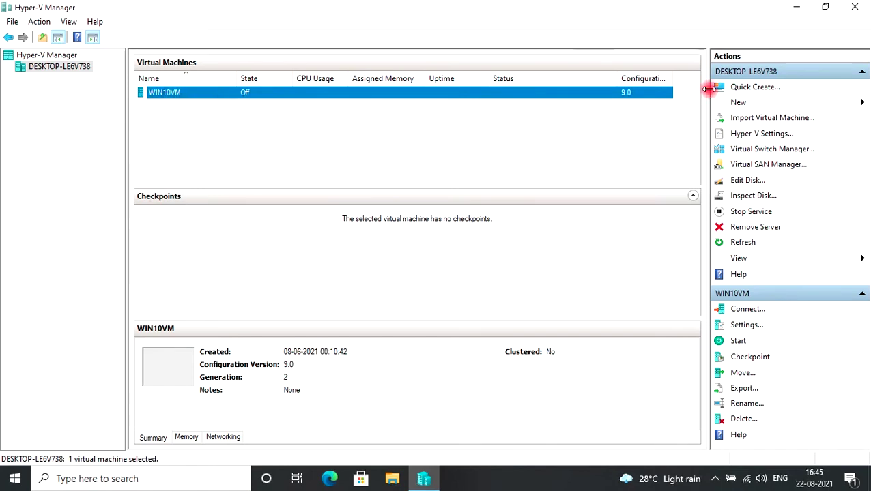
{"action": "left_click", "coordinate": [793, 12]}
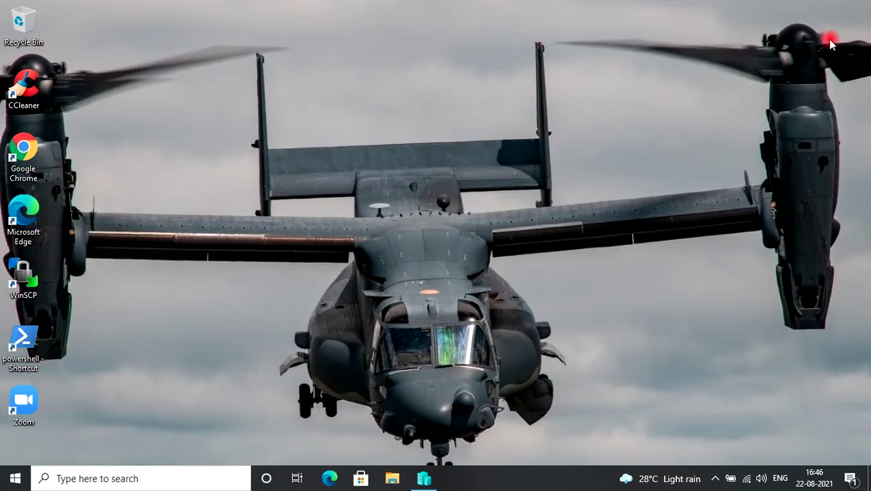
{"action": "mouse_move", "coordinate": [481, 2]}
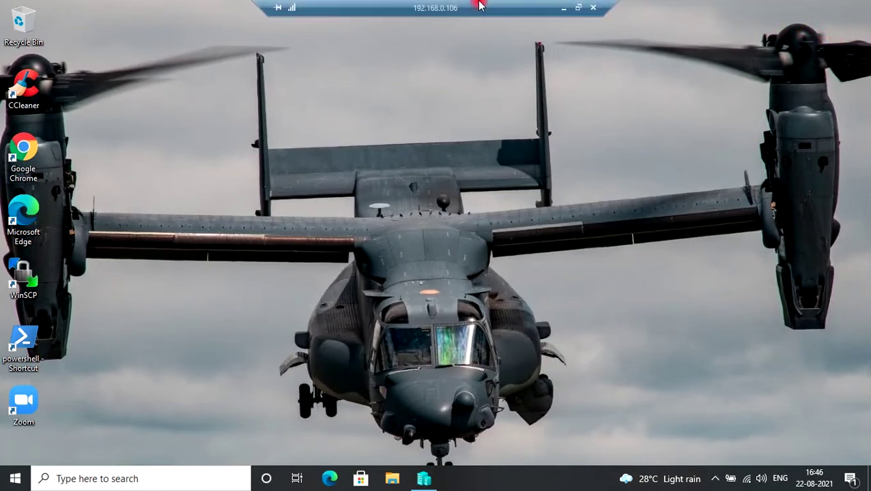
Step: Minimize the remote session, restore Chrome, and replace the old tabs with a blank one
{"action": "left_click", "coordinate": [564, 8]}
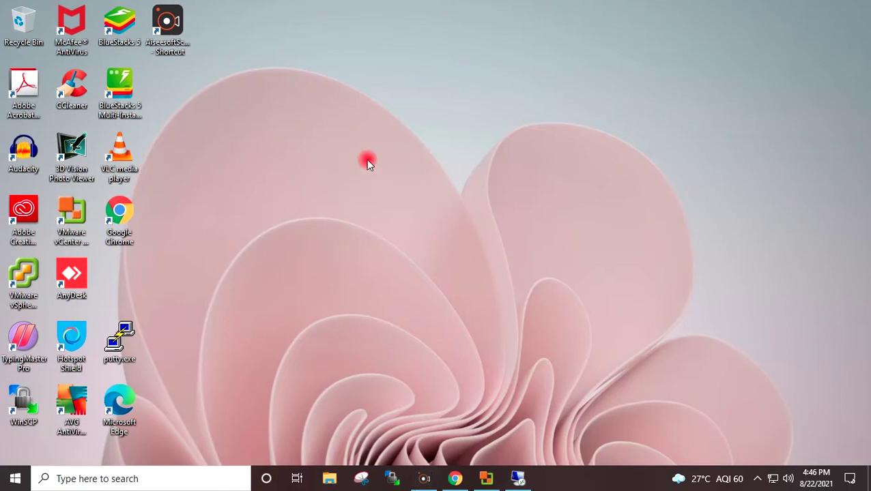
{"action": "mouse_move", "coordinate": [456, 479]}
{"action": "left_click", "coordinate": [451, 435]}
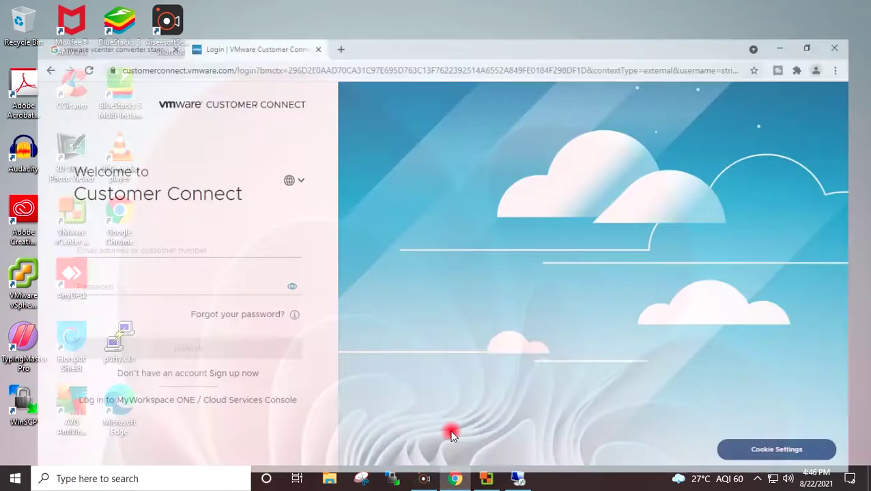
{"action": "left_click", "coordinate": [325, 10]}
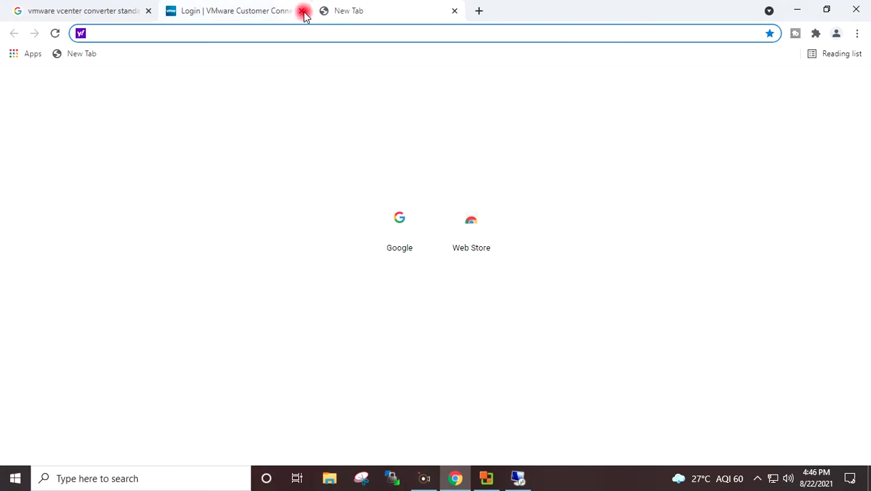
{"action": "left_click", "coordinate": [303, 13]}
{"action": "left_click", "coordinate": [149, 11]}
{"action": "left_click", "coordinate": [161, 31]}
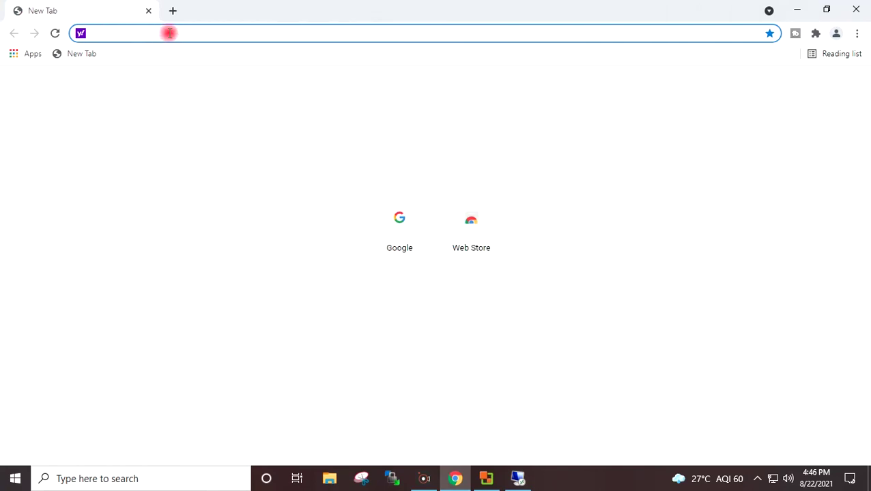
Step: Go to 192.168.0.131 and proceed past the certificate warning
{"action": "type", "text": "192"}
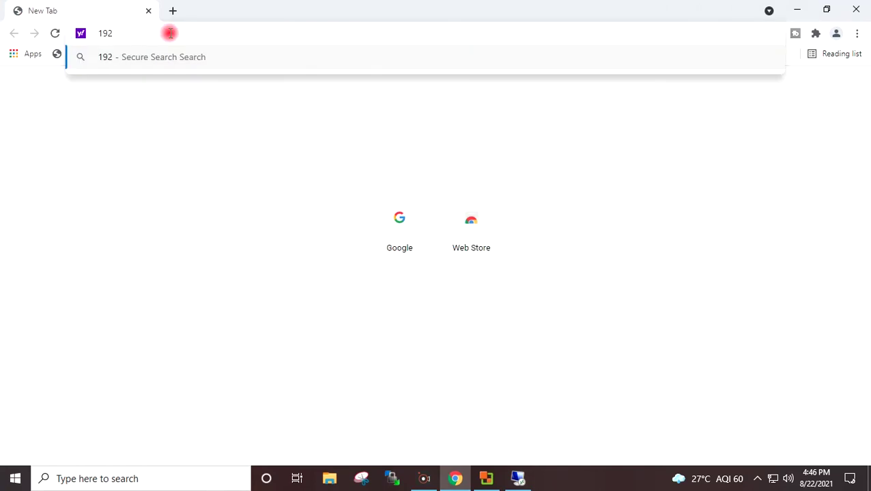
{"action": "type", "text": ".16"}
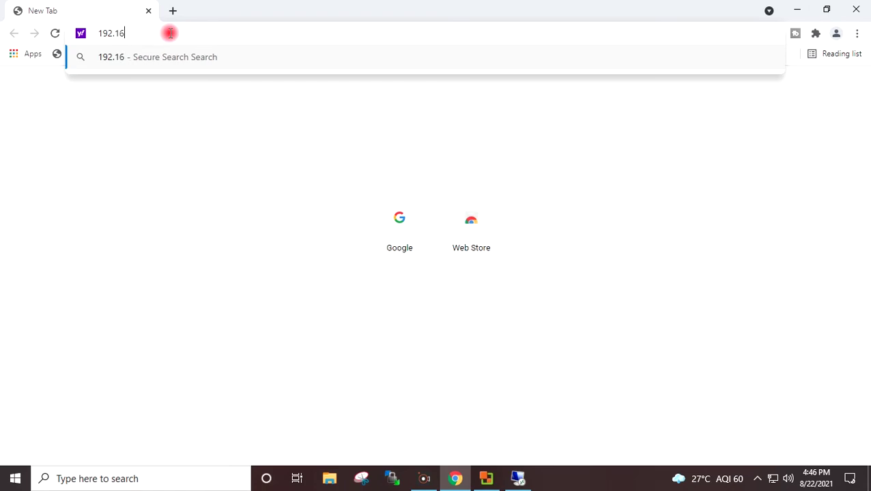
{"action": "type", "text": "8.0.131"}
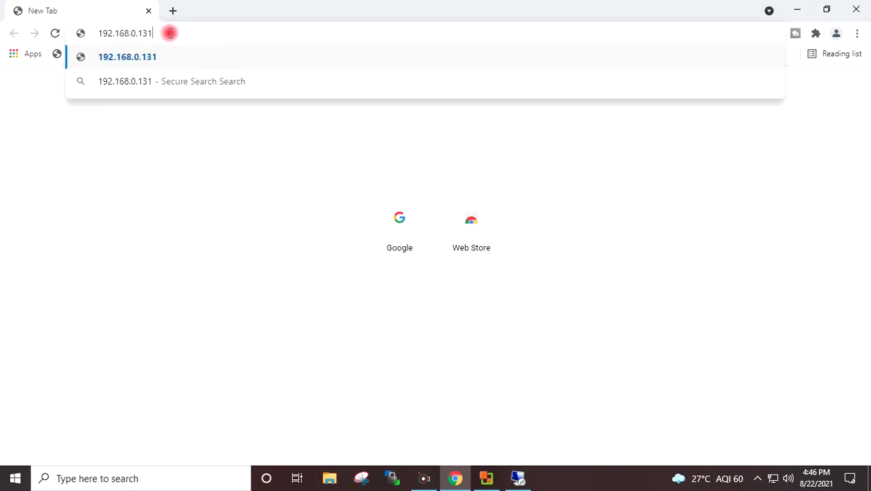
{"action": "key", "text": "Return"}
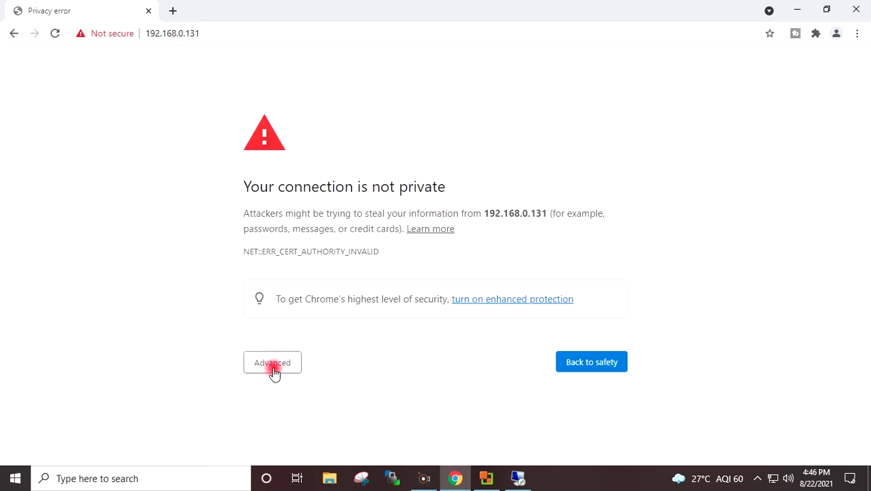
{"action": "left_click", "coordinate": [273, 372]}
{"action": "left_click", "coordinate": [332, 419]}
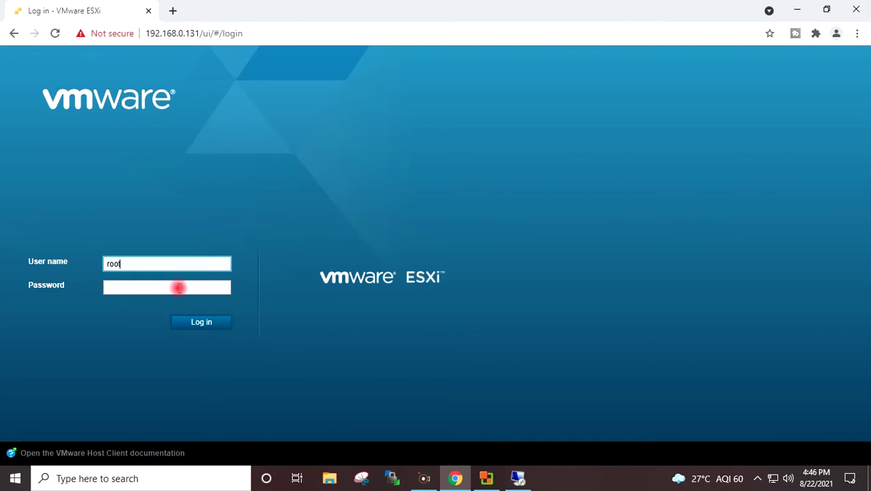
Step: Log in to ESXI7SRV02, confirm version 7.0.0, view its empty VM list, then minimize the browser
{"action": "left_click", "coordinate": [179, 288]}
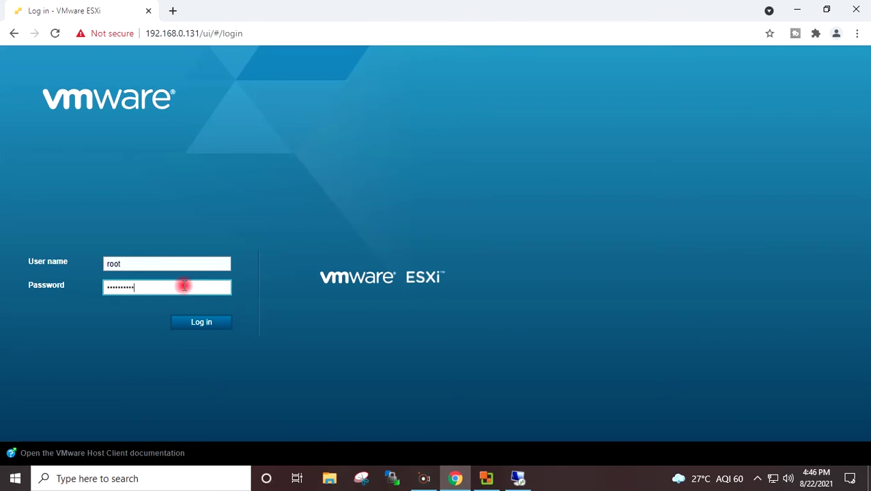
{"action": "left_click", "coordinate": [200, 321]}
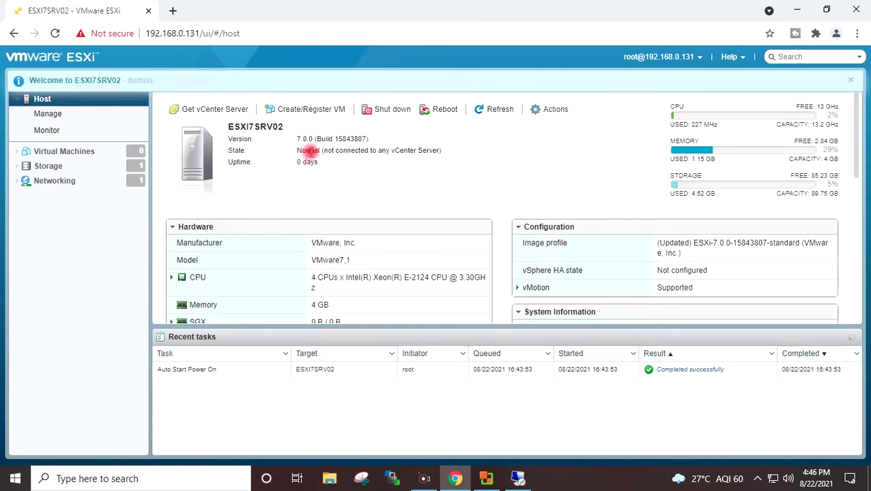
{"action": "left_click_drag", "start_coordinate": [297, 139], "coordinate": [380, 137]}
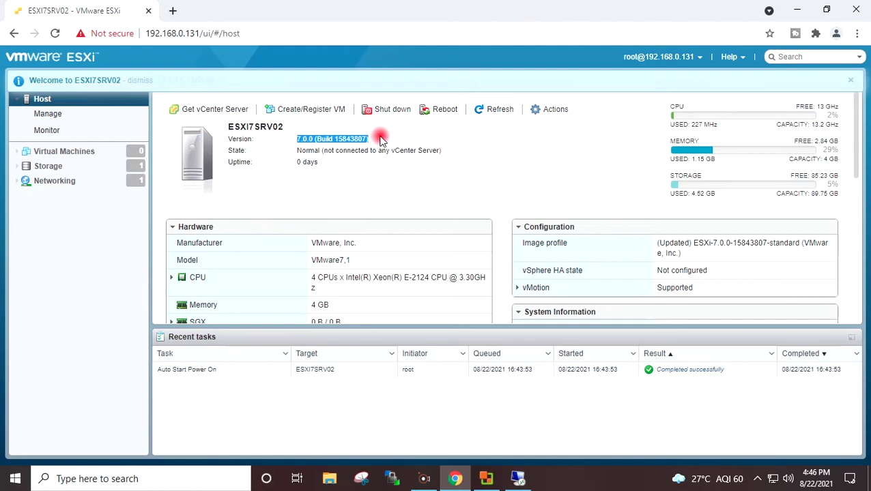
{"action": "left_click", "coordinate": [380, 138]}
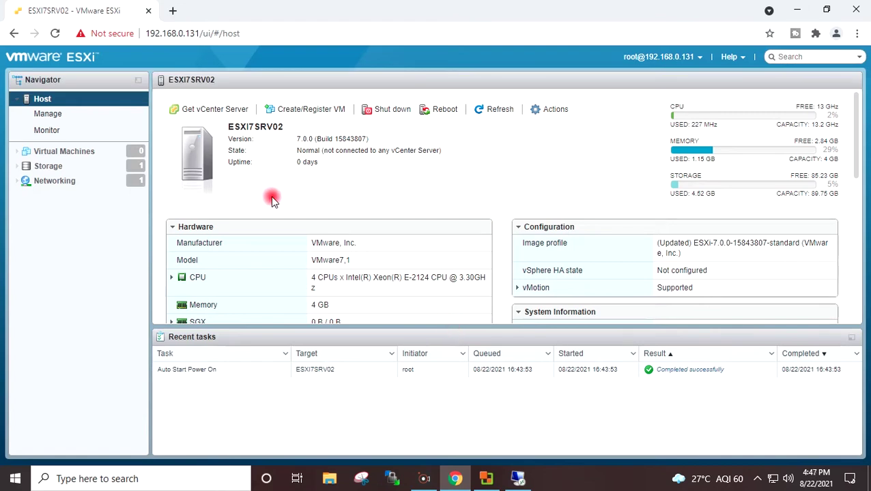
{"action": "left_click", "coordinate": [30, 155]}
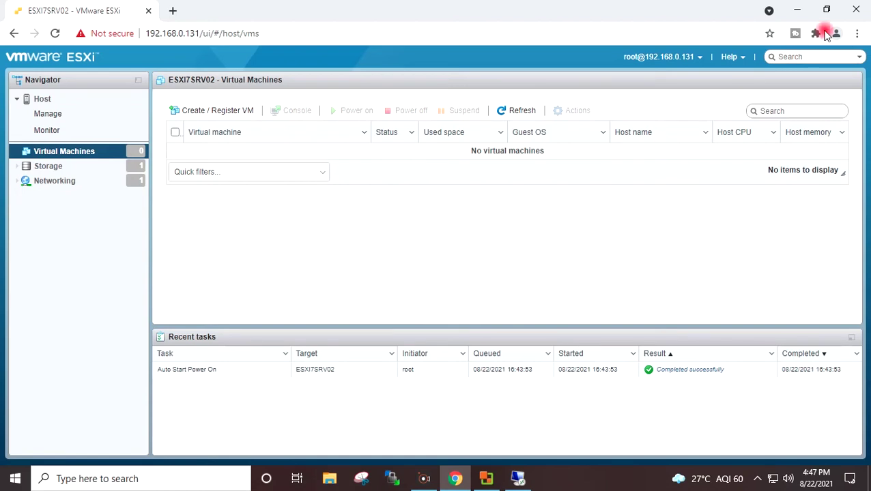
{"action": "left_click", "coordinate": [796, 10]}
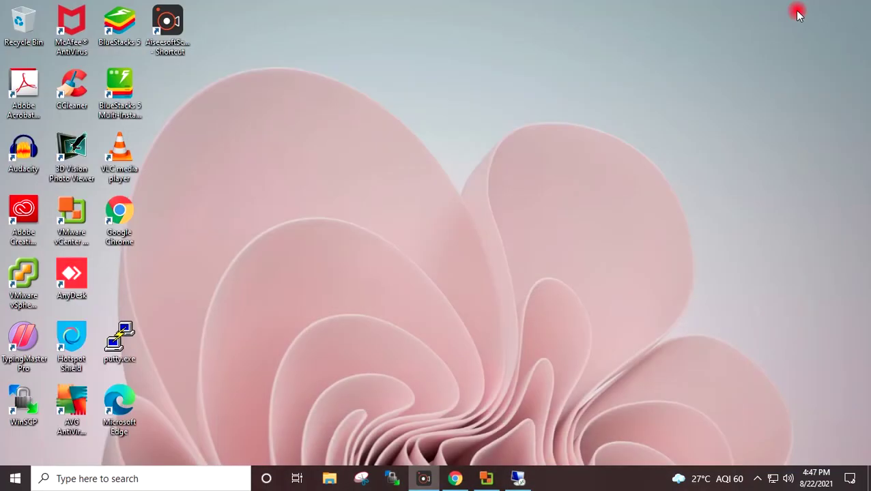
Step: Refresh the desktop, restore Converter, and start a conversion with a powered-off Hyper-V Server source
{"action": "right_click", "coordinate": [546, 89]}
{"action": "left_click", "coordinate": [575, 134]}
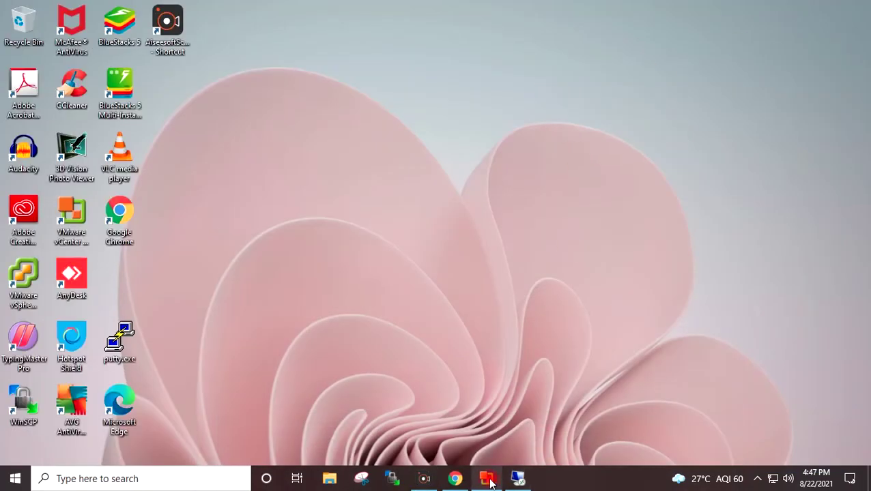
{"action": "left_click", "coordinate": [486, 478]}
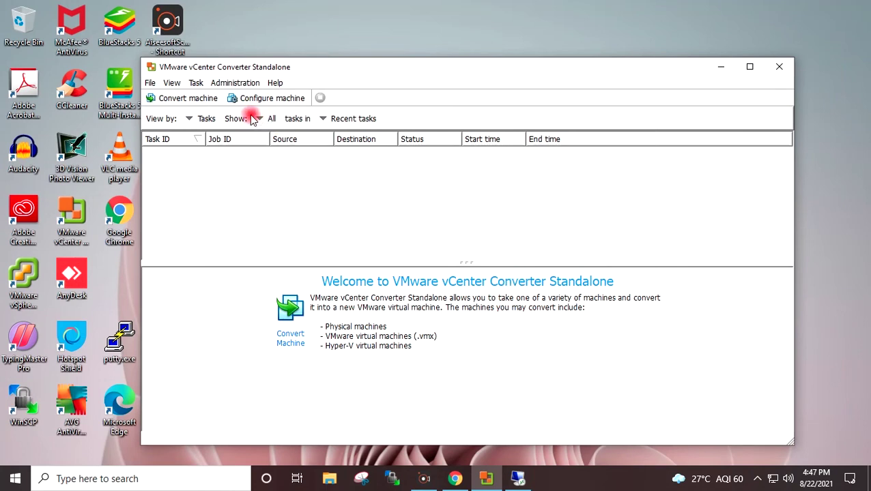
{"action": "left_click", "coordinate": [192, 101]}
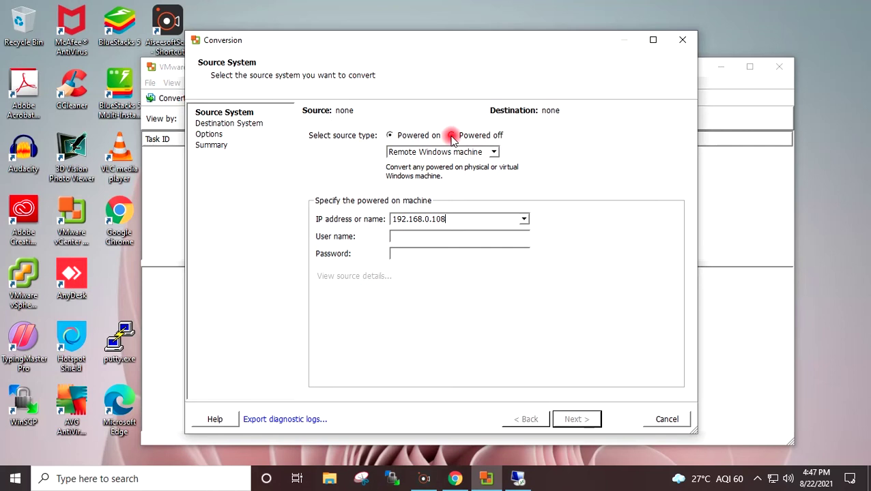
{"action": "left_click", "coordinate": [451, 136]}
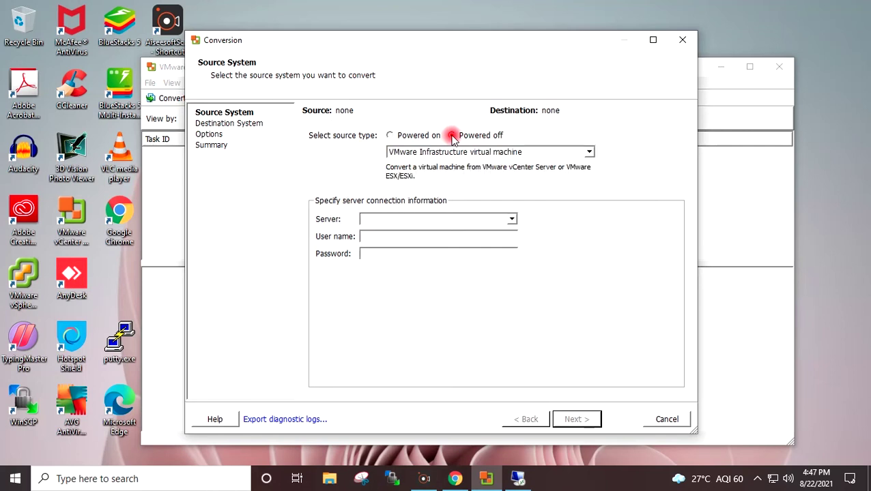
{"action": "left_click", "coordinate": [589, 152]}
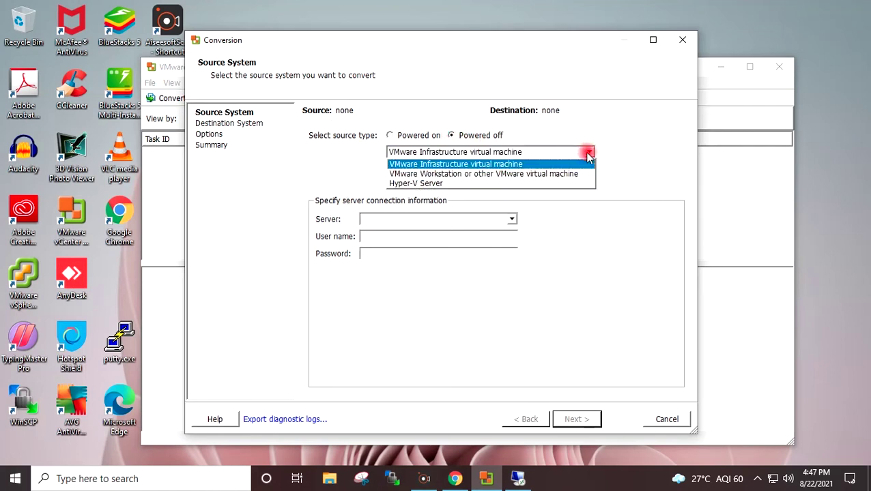
{"action": "left_click", "coordinate": [559, 184]}
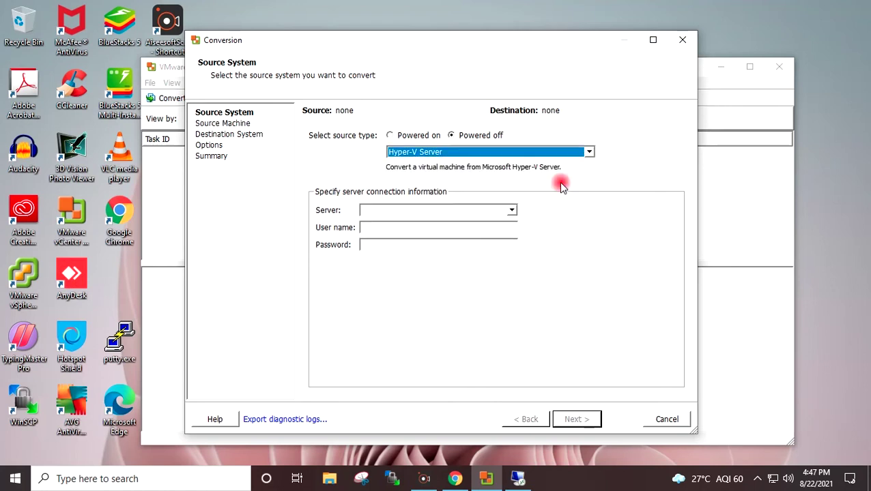
Step: Connect to Hyper-V server 192.168.0.106 with Administrator credentials and approve deploying the agent
{"action": "left_click", "coordinate": [481, 211]}
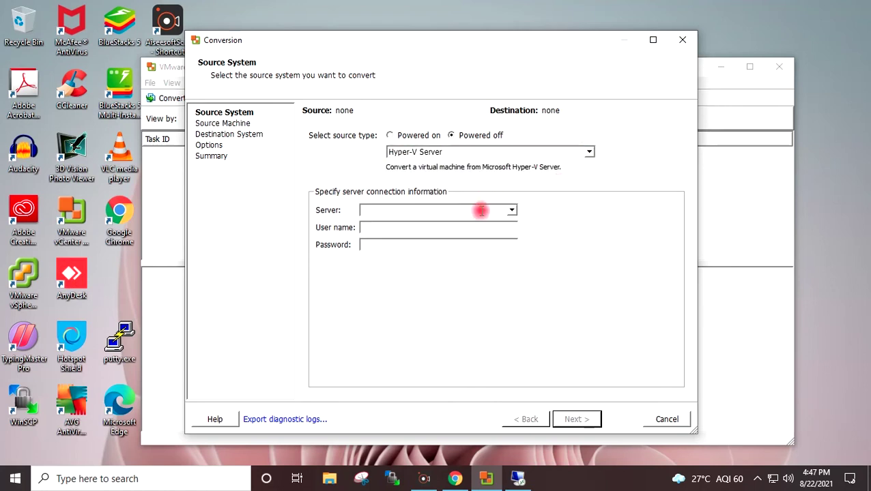
{"action": "type", "text": "192.168."}
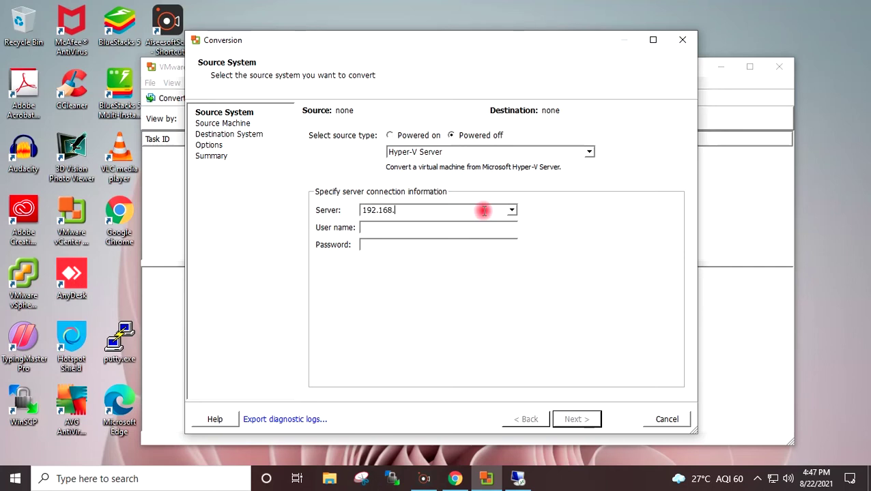
{"action": "type", "text": "0.106"}
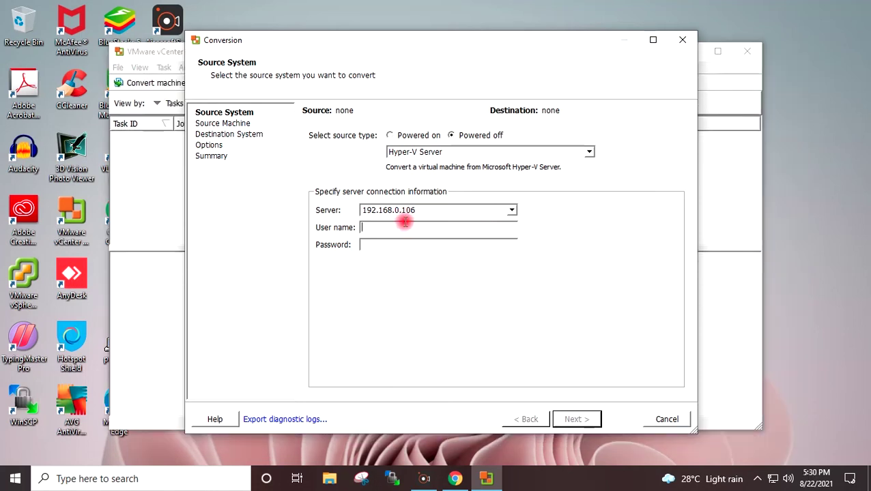
{"action": "type", "text": "Administrator"}
{"action": "key", "text": "Tab"}
{"action": "type", "text": "*******"}
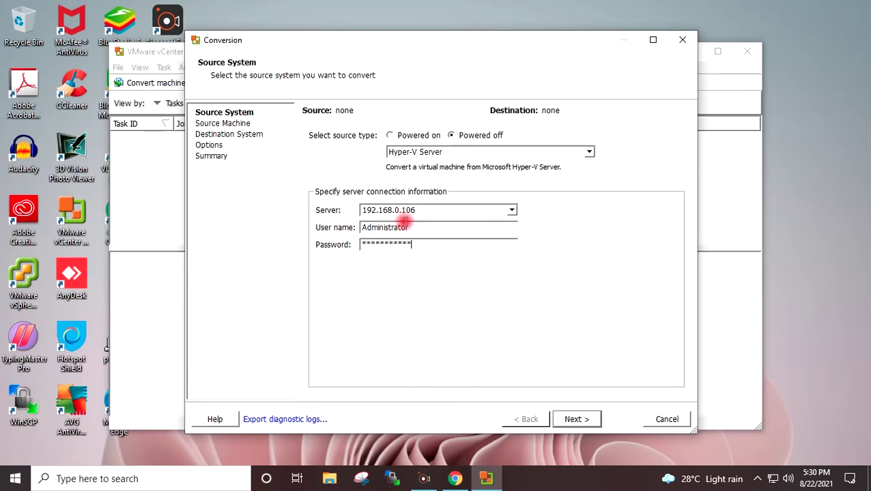
{"action": "left_click", "coordinate": [584, 422]}
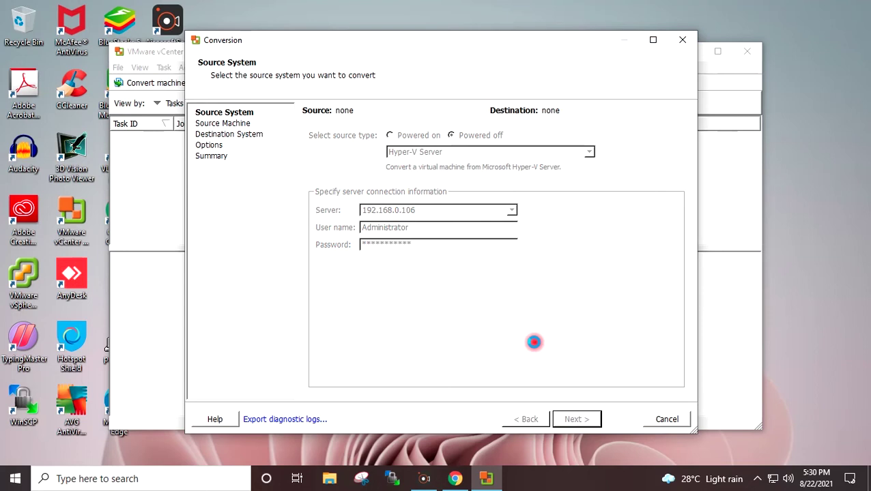
{"action": "left_click", "coordinate": [425, 288]}
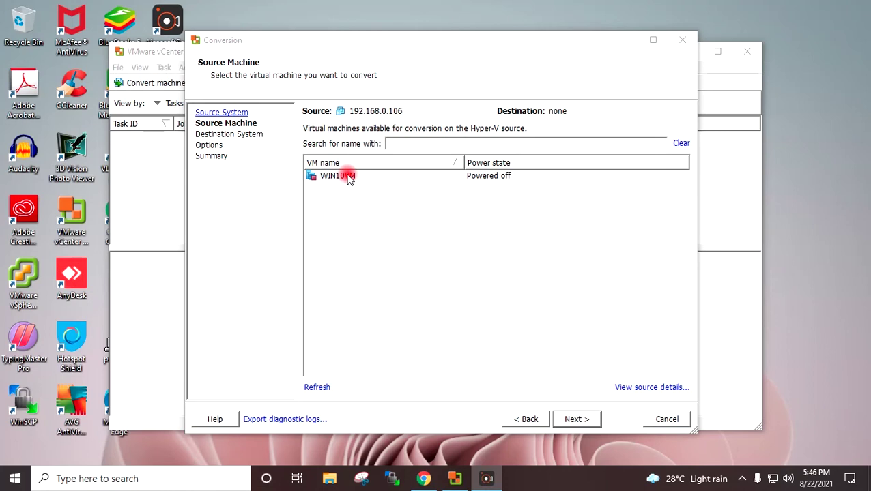
Step: Select WIN10VM as the source machine and continue to the destination step
{"action": "left_click", "coordinate": [349, 177]}
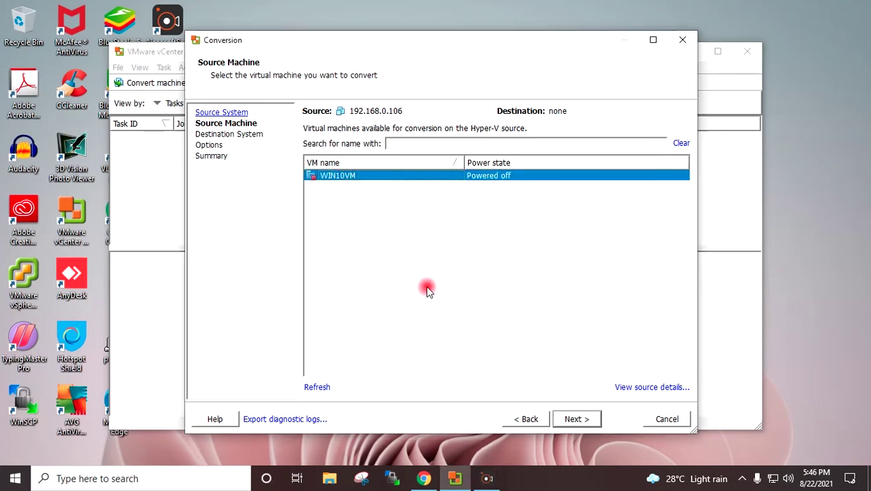
{"action": "left_click", "coordinate": [584, 419]}
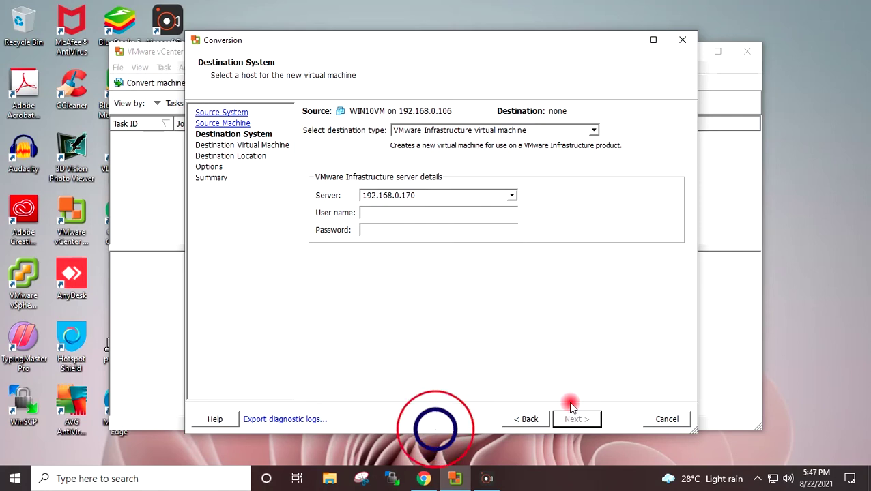
Step: Keep VMware Infrastructure virtual machine as destination and change the server to 192.168.0.131
{"action": "left_click", "coordinate": [592, 131]}
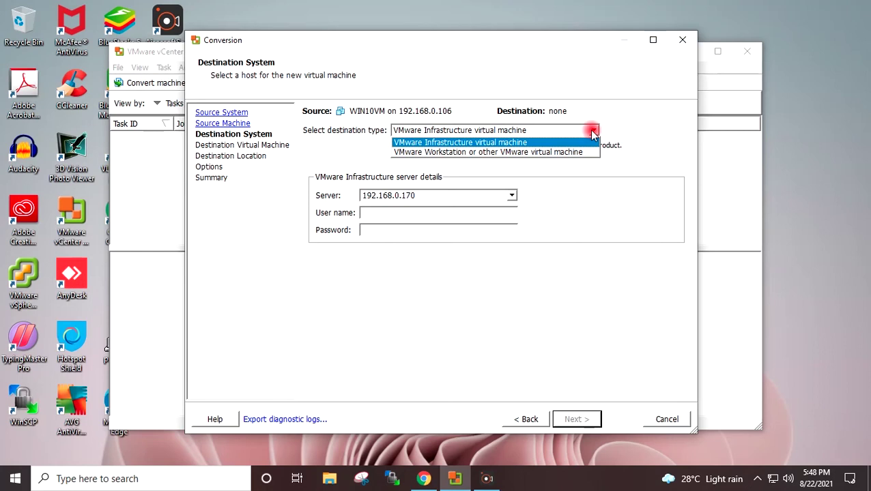
{"action": "left_click", "coordinate": [593, 131]}
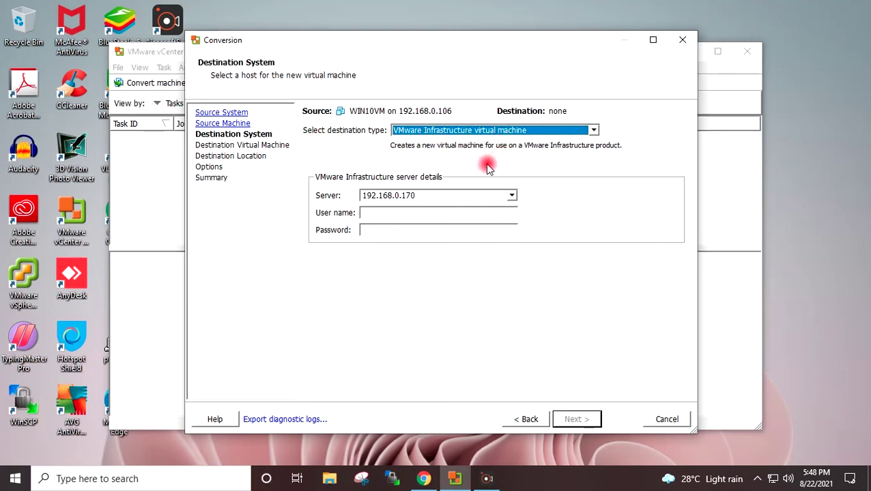
{"action": "left_click", "coordinate": [448, 195]}
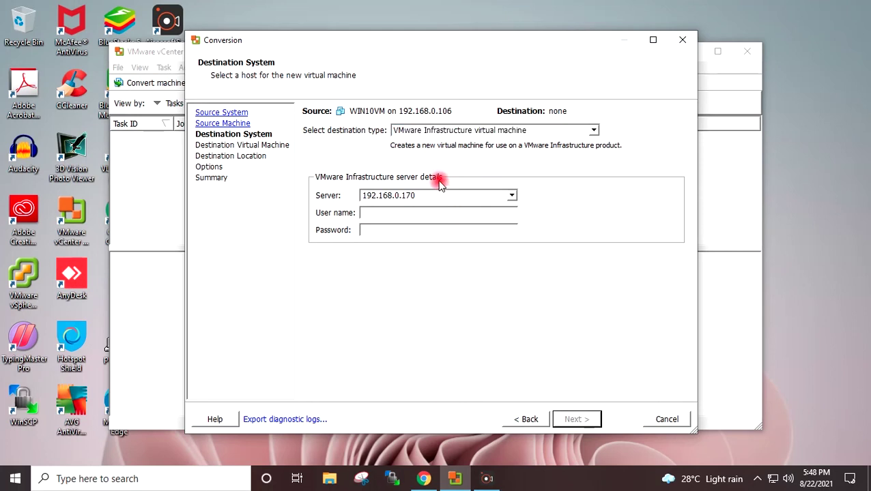
{"action": "key", "text": "BackSpace"}
{"action": "type", "text": "31"}
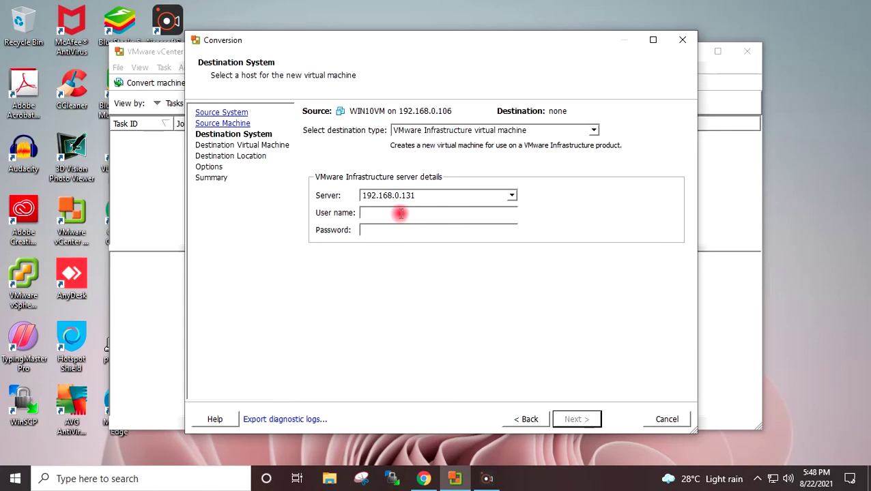
Step: Log in as root, connect to the ESXi host, and ignore the certificate warning
{"action": "left_click", "coordinate": [401, 213]}
{"action": "type", "text": "root"}
{"action": "type", "text": "**"}
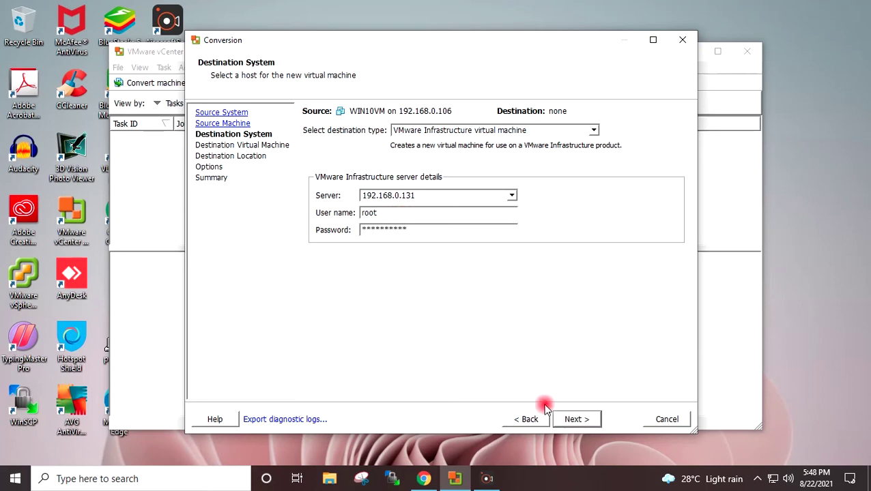
{"action": "left_click", "coordinate": [573, 421]}
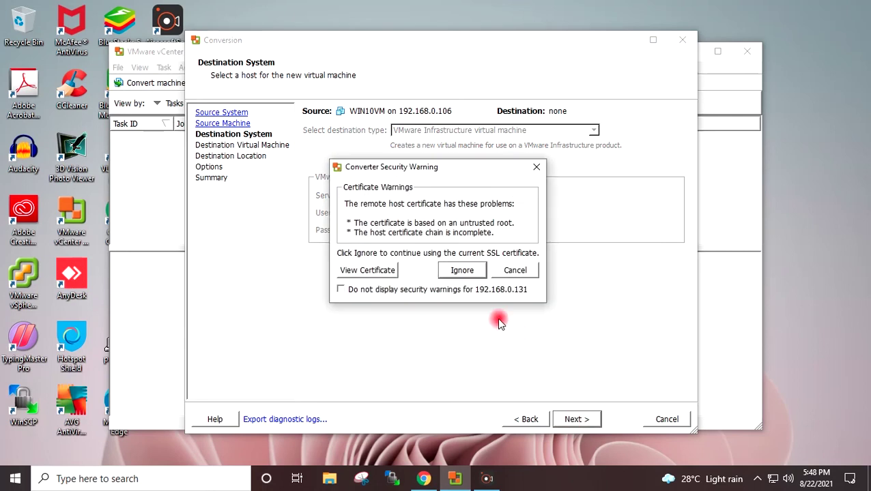
{"action": "left_click", "coordinate": [463, 270]}
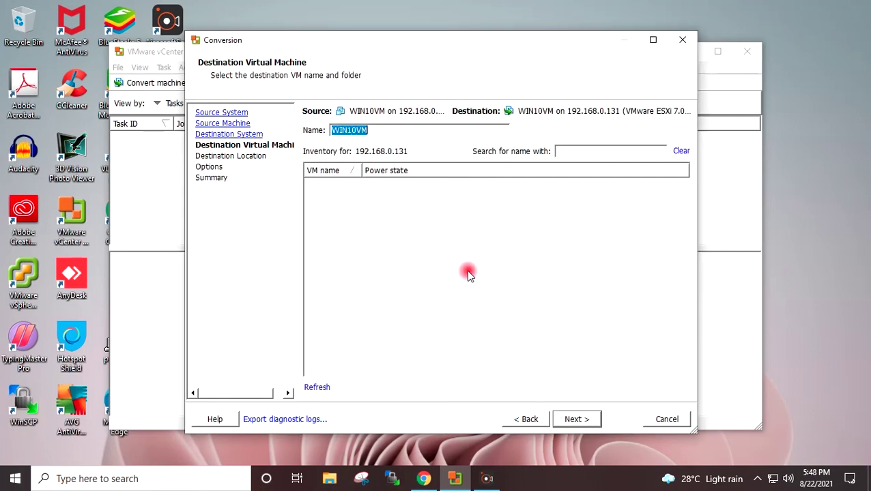
Step: Check the new VM name WIN10VM03 in the name field
{"action": "left_click", "coordinate": [396, 132]}
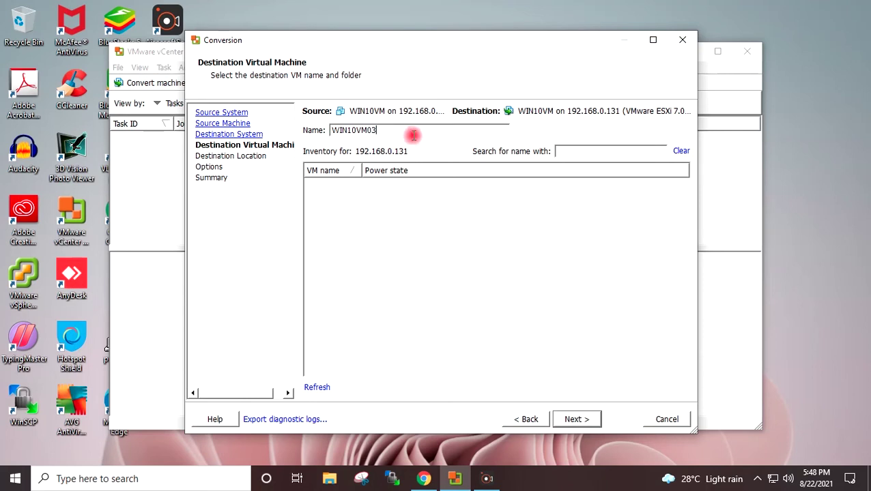
{"action": "left_click_drag", "start_coordinate": [413, 129], "coordinate": [321, 130]}
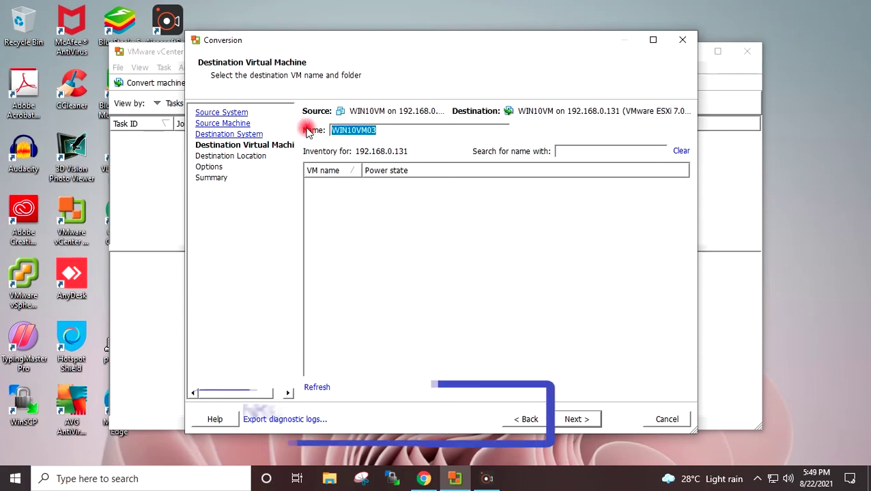
{"action": "left_click", "coordinate": [396, 130]}
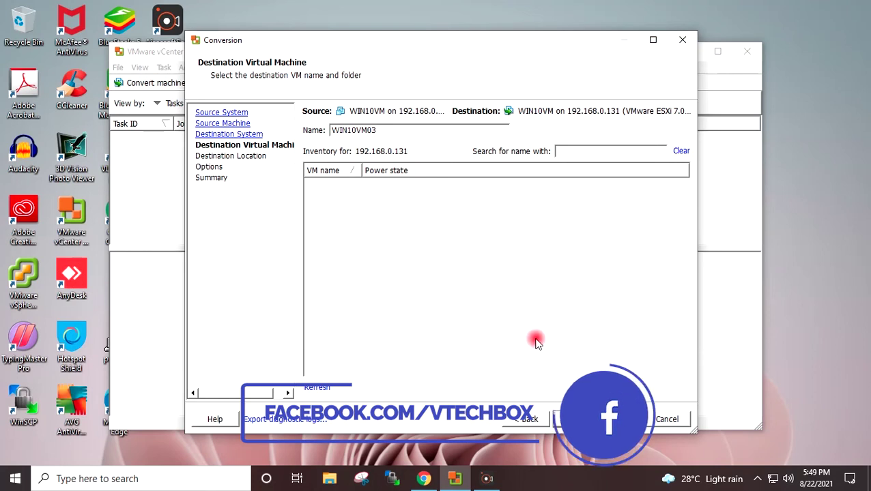
Step: Accept datastore LUN-01 and hardware Version 17, then proceed through Options to the Summary
{"action": "left_click", "coordinate": [578, 421]}
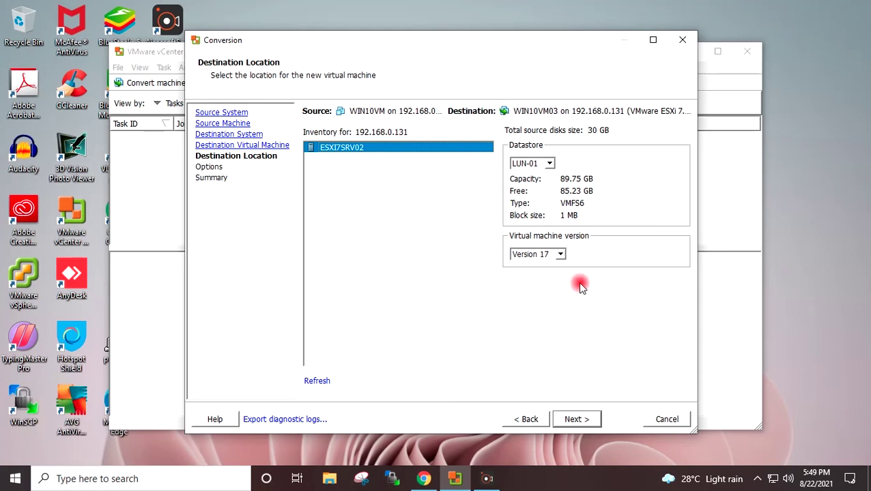
{"action": "left_click", "coordinate": [586, 420]}
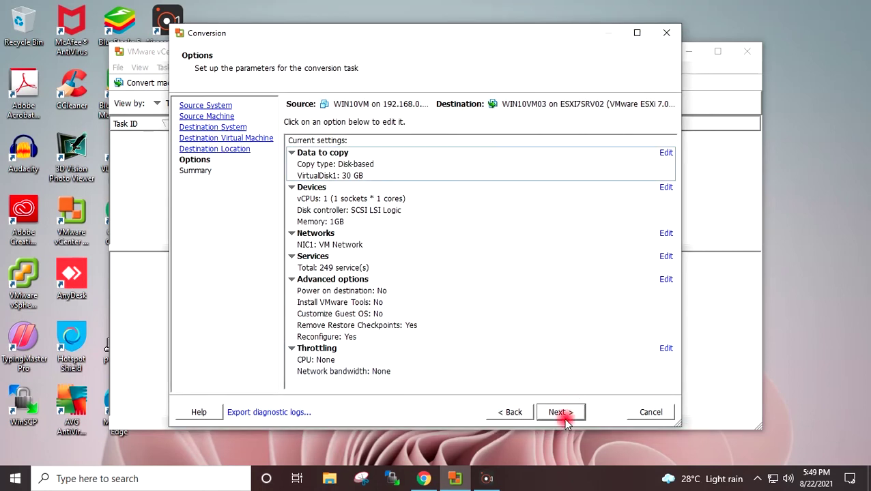
{"action": "left_click", "coordinate": [557, 414]}
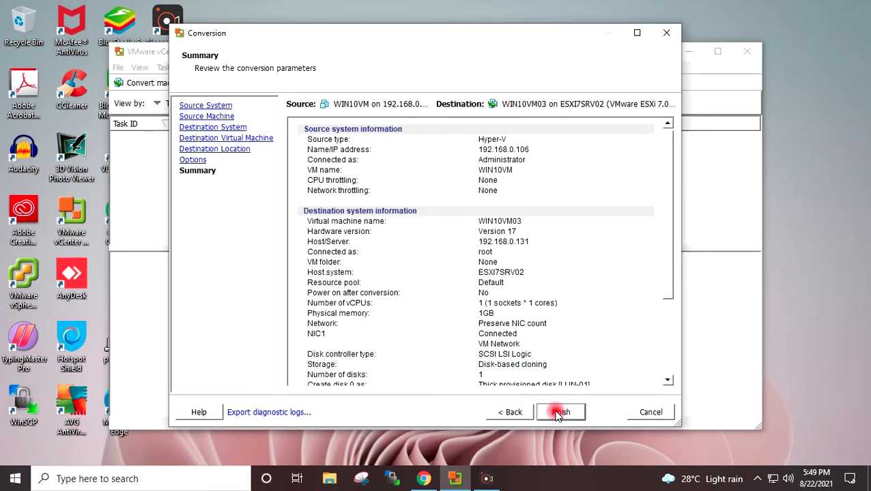
{"action": "left_click_drag", "start_coordinate": [669, 220], "coordinate": [634, 228]}
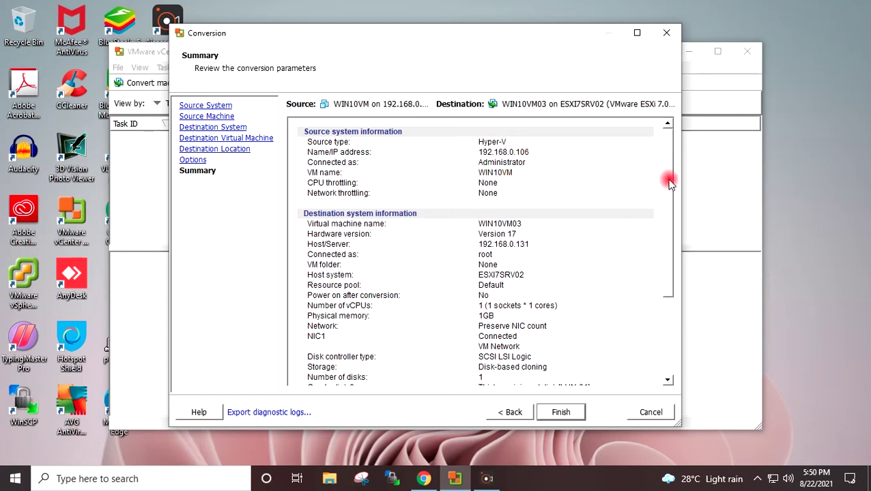
{"action": "left_click_drag", "start_coordinate": [669, 183], "coordinate": [669, 225]}
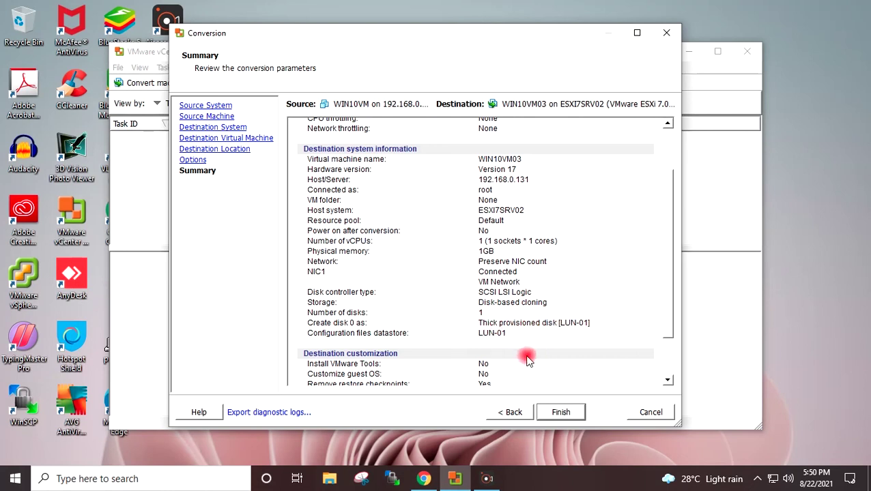
Step: Make VirtualDisk1 thin provisioned and review the conversion summary
{"action": "left_click", "coordinate": [513, 414]}
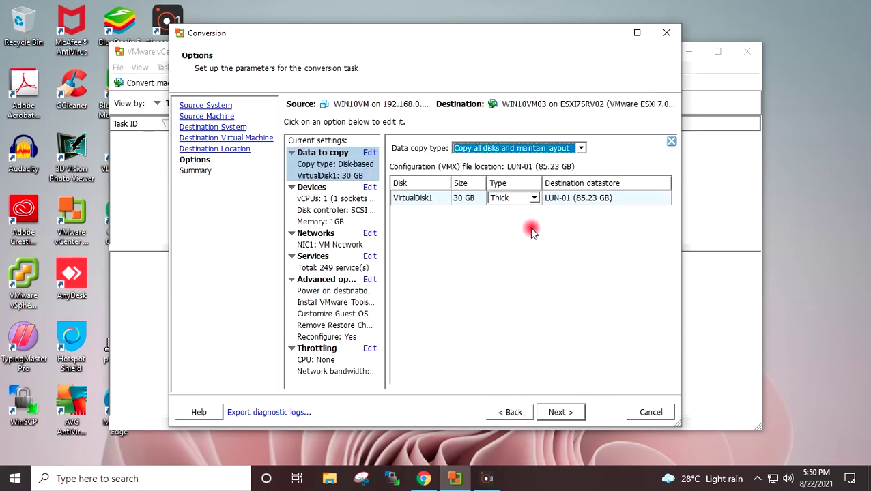
{"action": "left_click", "coordinate": [534, 202]}
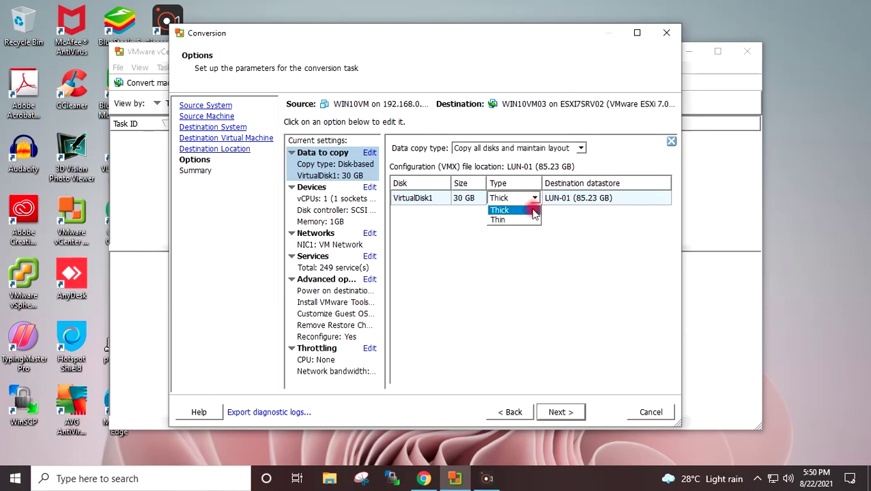
{"action": "left_click", "coordinate": [519, 220]}
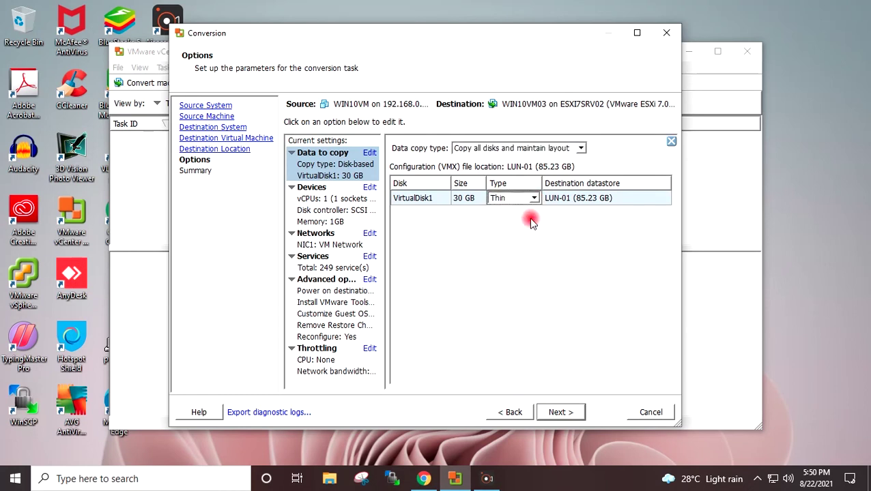
{"action": "left_click", "coordinate": [560, 413]}
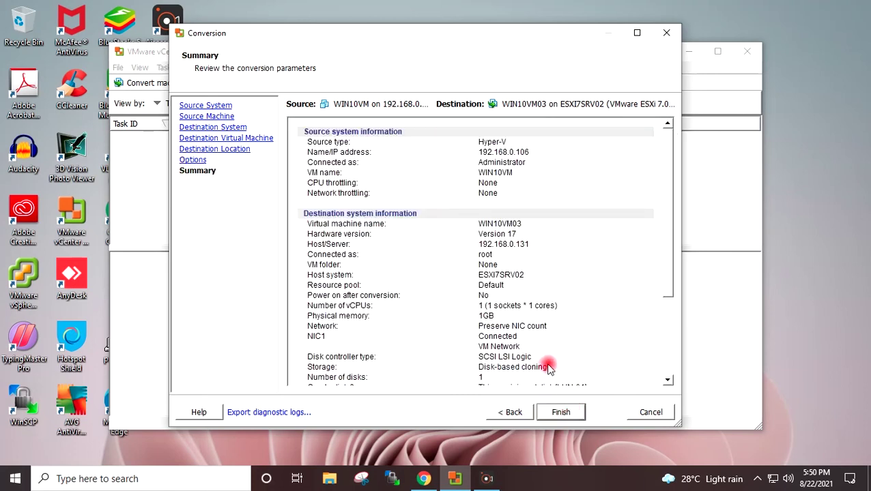
{"action": "left_click_drag", "start_coordinate": [669, 270], "coordinate": [667, 310]}
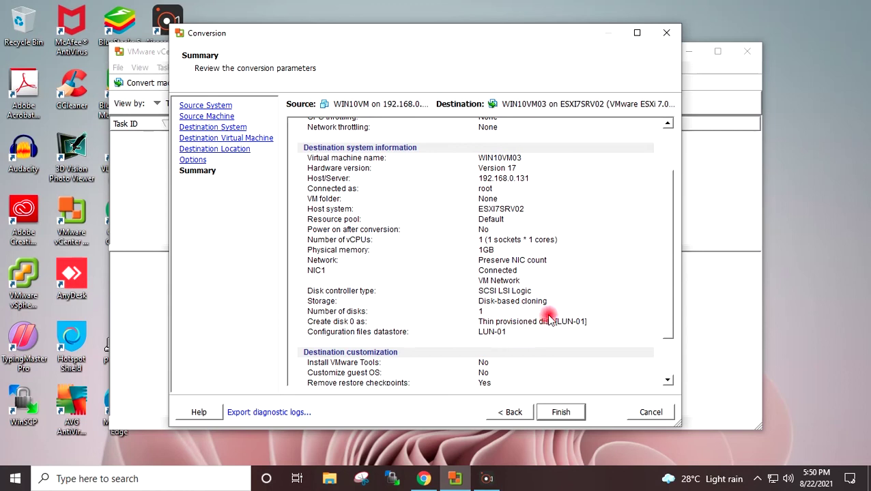
Step: Set 2 cores per socket under Devices > Other, giving WIN10VM03 2 vCPUs
{"action": "left_click", "coordinate": [514, 412]}
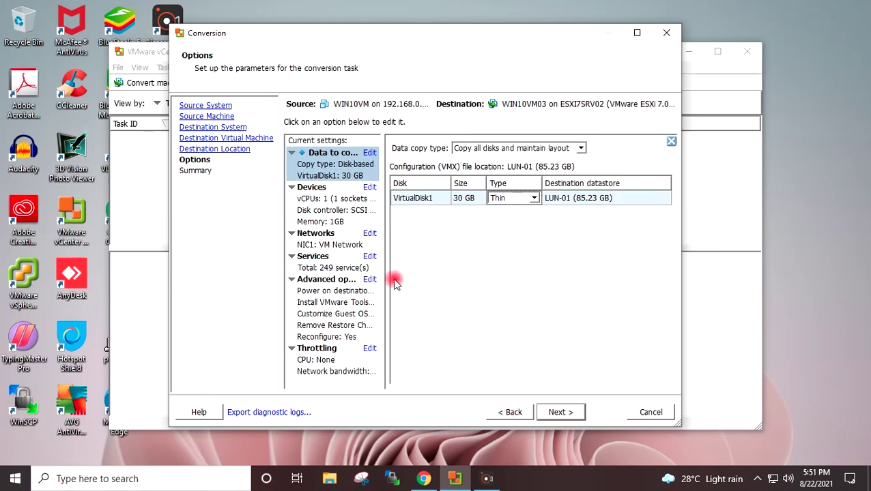
{"action": "left_click", "coordinate": [369, 348]}
{"action": "left_click", "coordinate": [330, 206]}
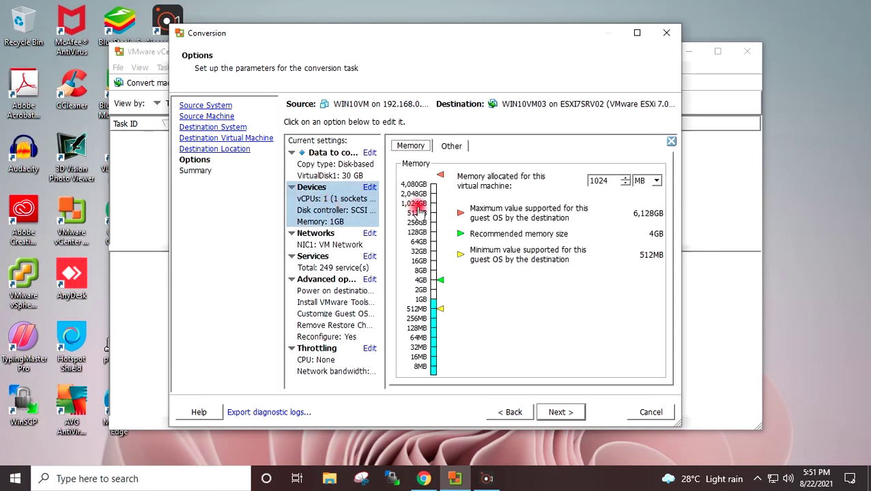
{"action": "left_click", "coordinate": [450, 145]}
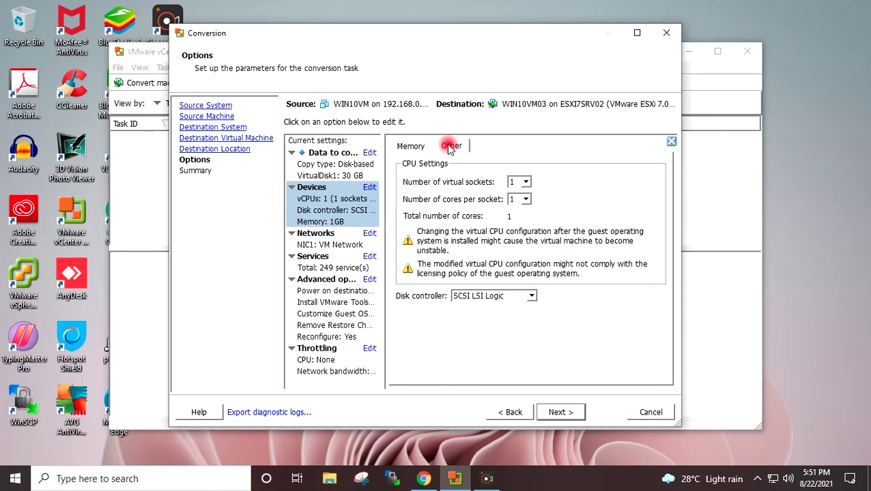
{"action": "left_click", "coordinate": [527, 199]}
{"action": "left_click", "coordinate": [522, 217]}
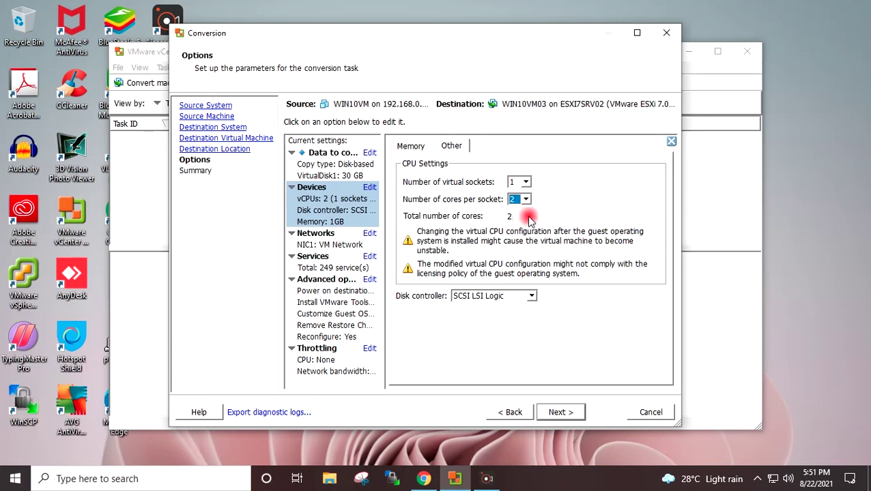
{"action": "left_click", "coordinate": [563, 412]}
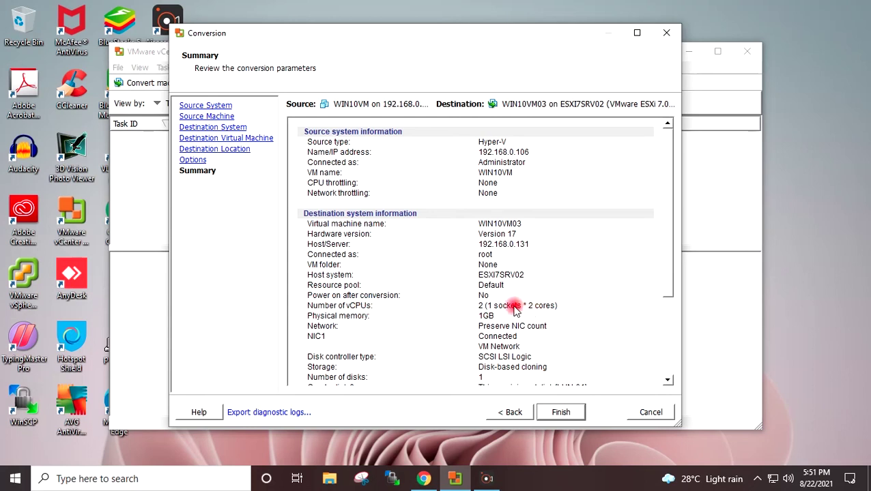
Step: Scroll through the summary and click Finish to submit conversion task 2
{"action": "left_click_drag", "start_coordinate": [667, 280], "coordinate": [677, 358]}
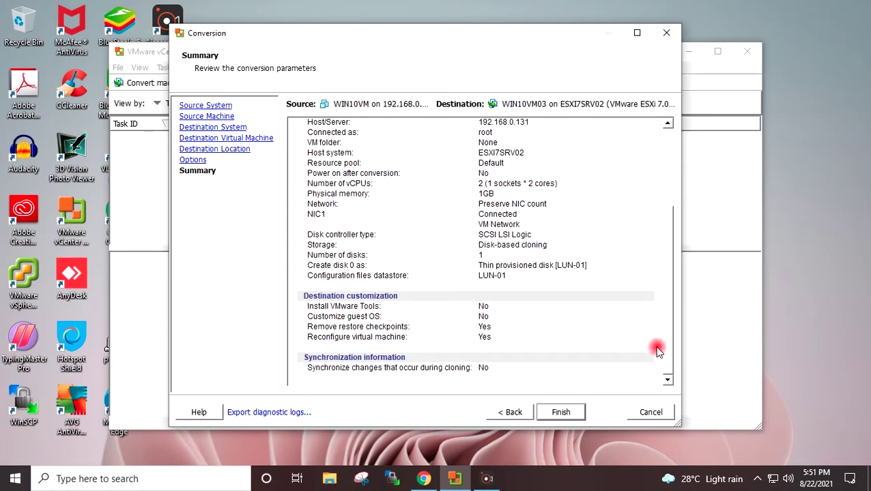
{"action": "left_click", "coordinate": [571, 413]}
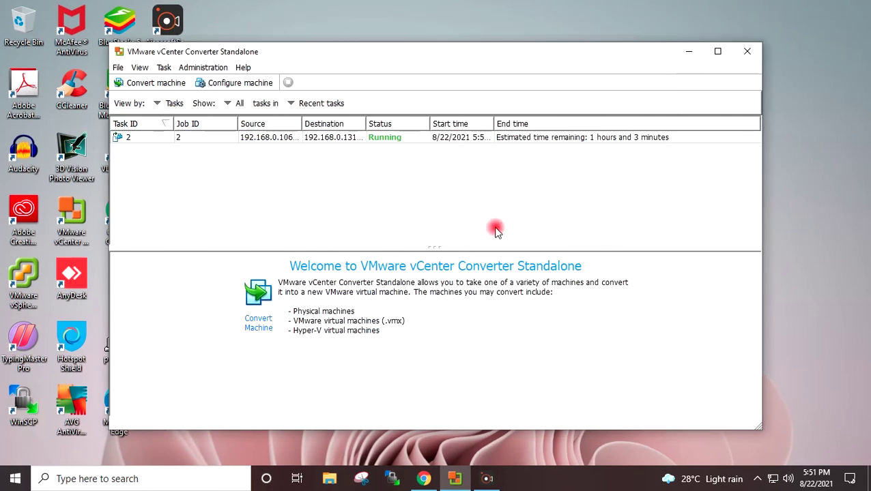
Step: Widen the Status and Destination columns and select task 2
{"action": "left_click_drag", "start_coordinate": [432, 122], "coordinate": [467, 123]}
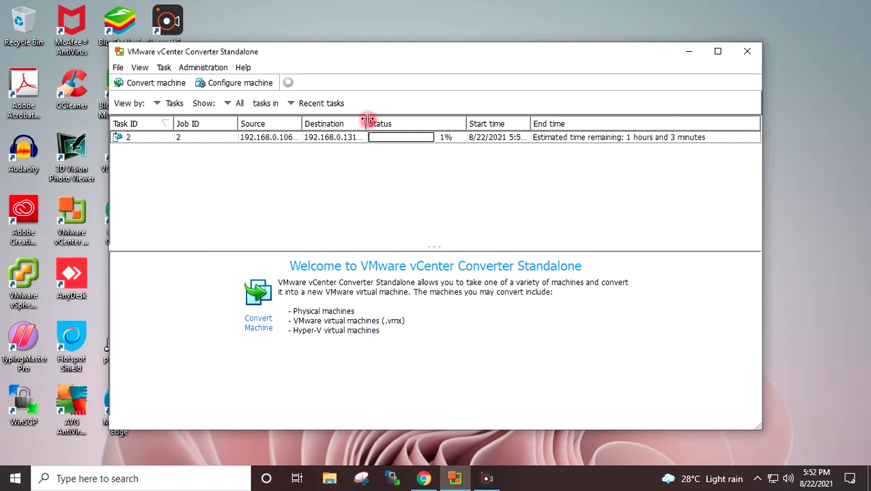
{"action": "left_click_drag", "start_coordinate": [367, 120], "coordinate": [403, 120]}
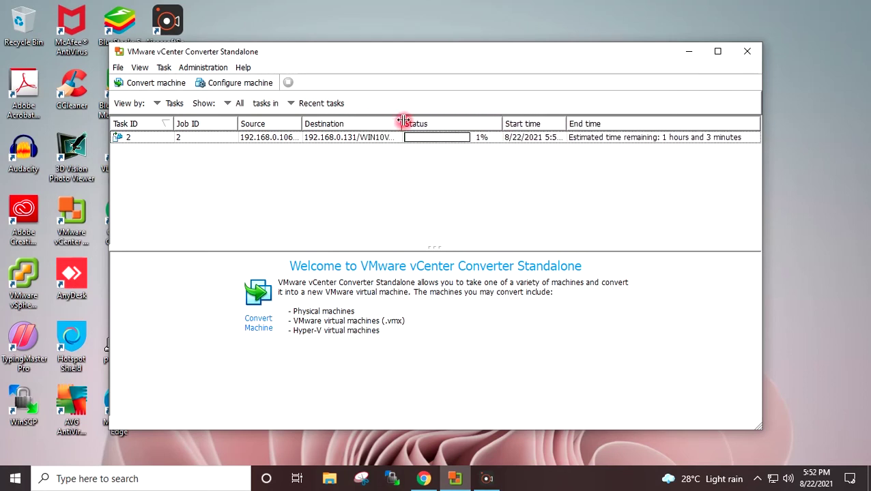
{"action": "left_click", "coordinate": [459, 140]}
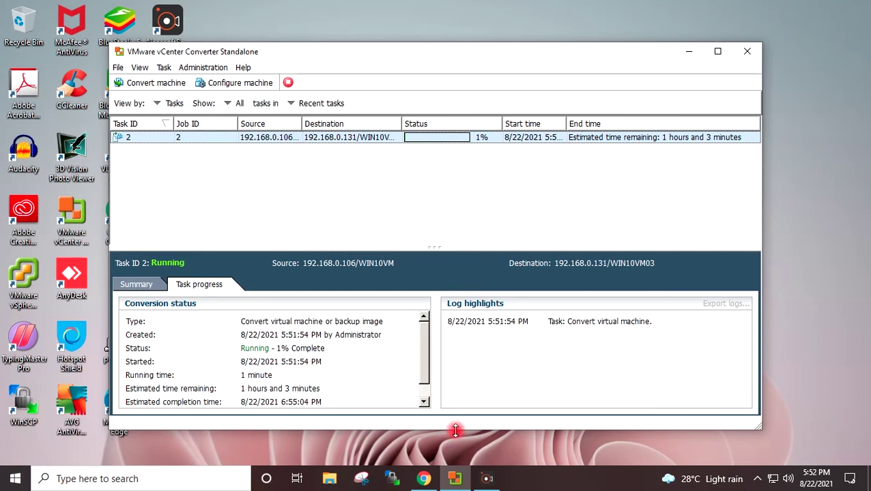
Step: Enlarge the Converter window and Task progress pane to watch the conversion progress
{"action": "left_click_drag", "start_coordinate": [455, 430], "coordinate": [451, 450]}
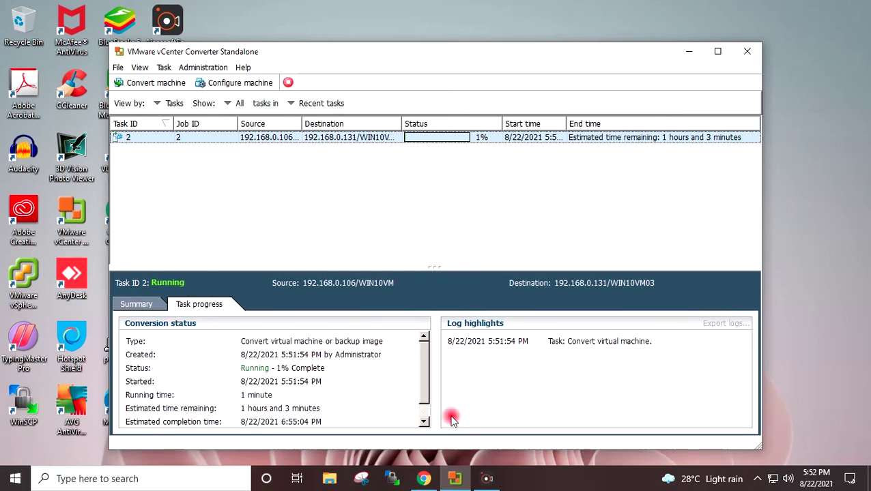
{"action": "left_click_drag", "start_coordinate": [442, 268], "coordinate": [442, 232]}
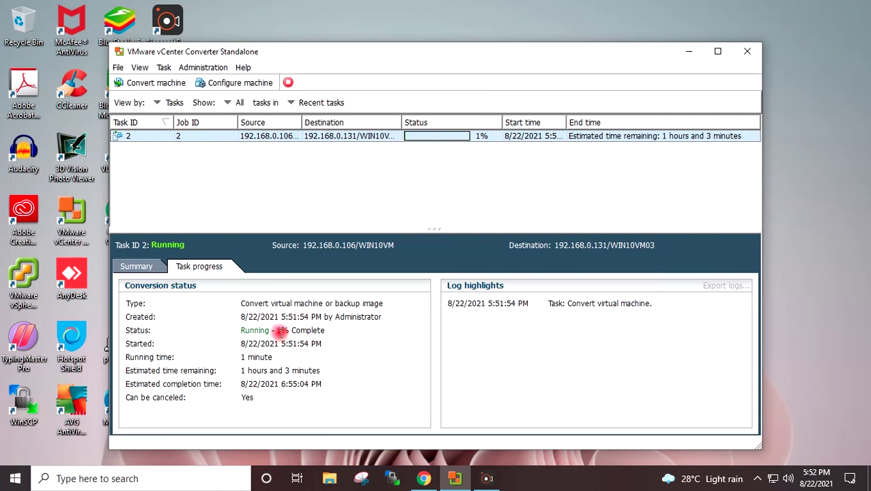
{"action": "left_click_drag", "start_coordinate": [277, 331], "coordinate": [329, 331]}
{"action": "left_click", "coordinate": [319, 331]}
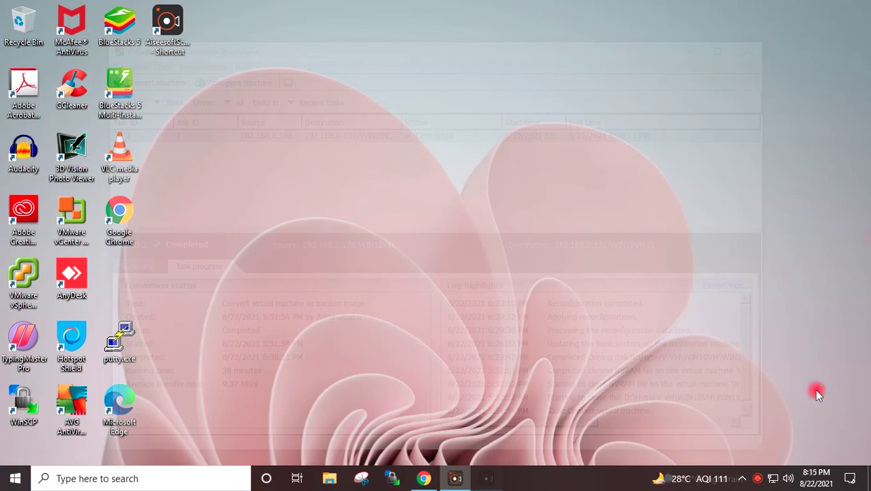
Step: Open 192.168.0.131 in Chrome and log in to the ESXi Host Client as root
{"action": "left_click", "coordinate": [419, 480]}
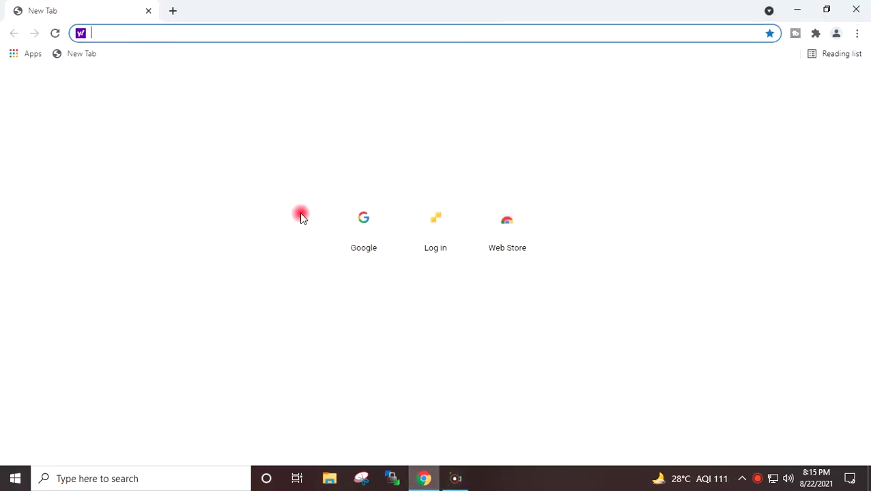
{"action": "type", "text": "192"}
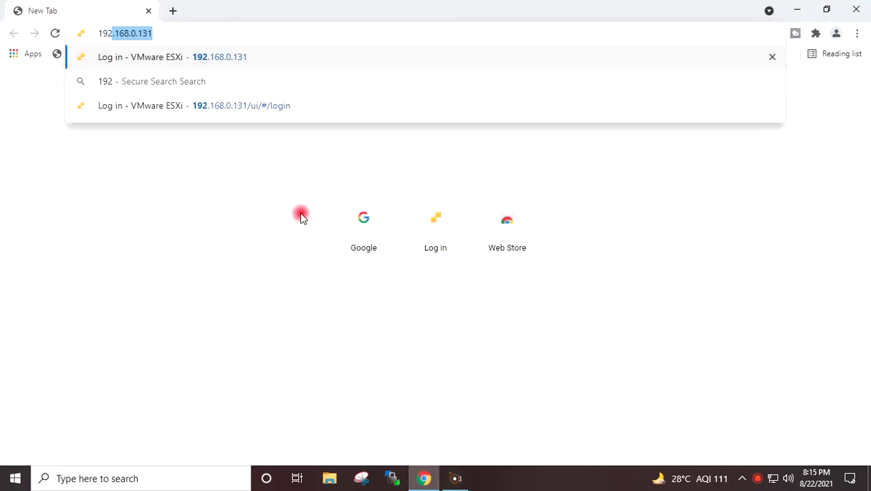
{"action": "key", "text": "Right"}
{"action": "key", "text": "Return"}
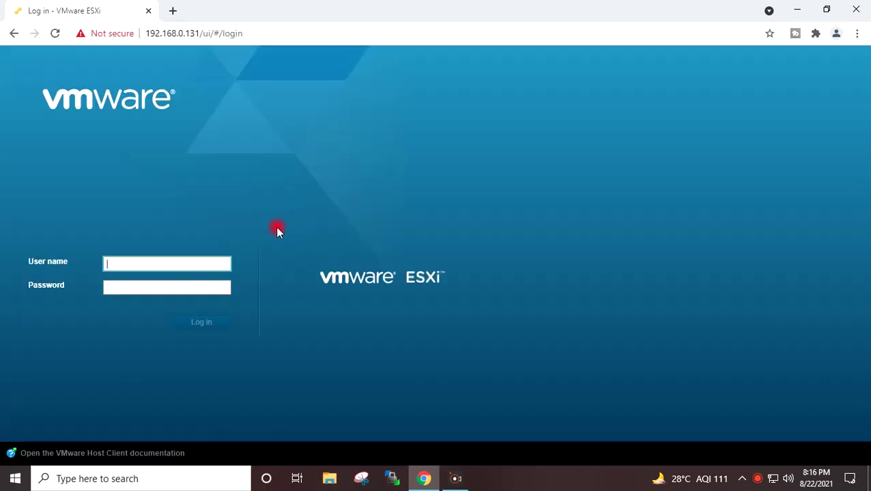
{"action": "type", "text": "root"}
{"action": "left_click", "coordinate": [150, 285]}
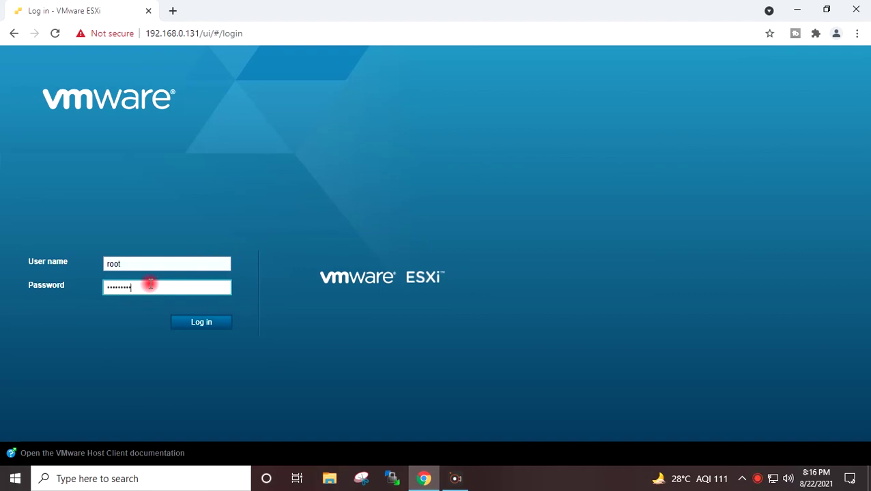
{"action": "left_click", "coordinate": [197, 323]}
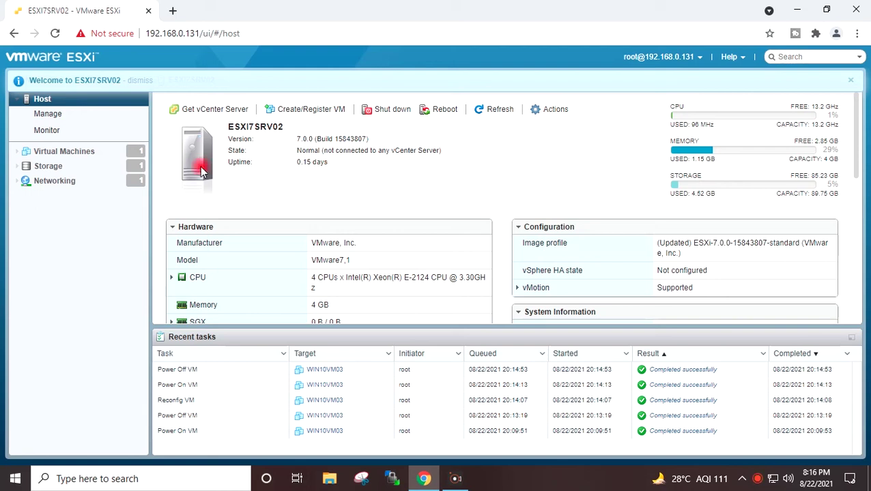
Step: List the host's virtual machines to confirm WIN10VM03, then minimize Chrome
{"action": "left_click", "coordinate": [73, 156]}
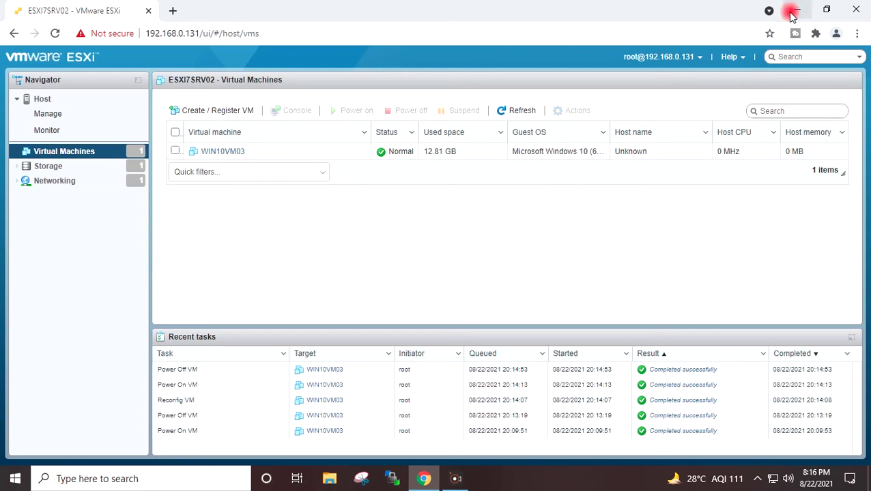
{"action": "left_click", "coordinate": [793, 11]}
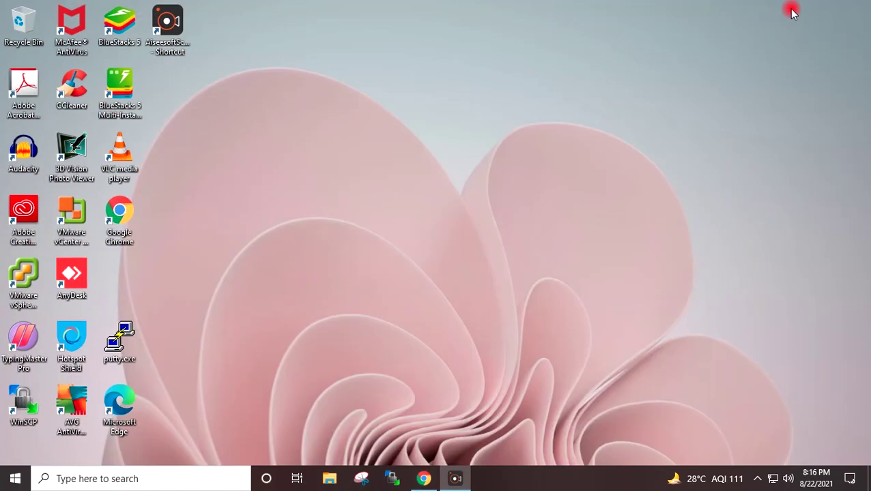